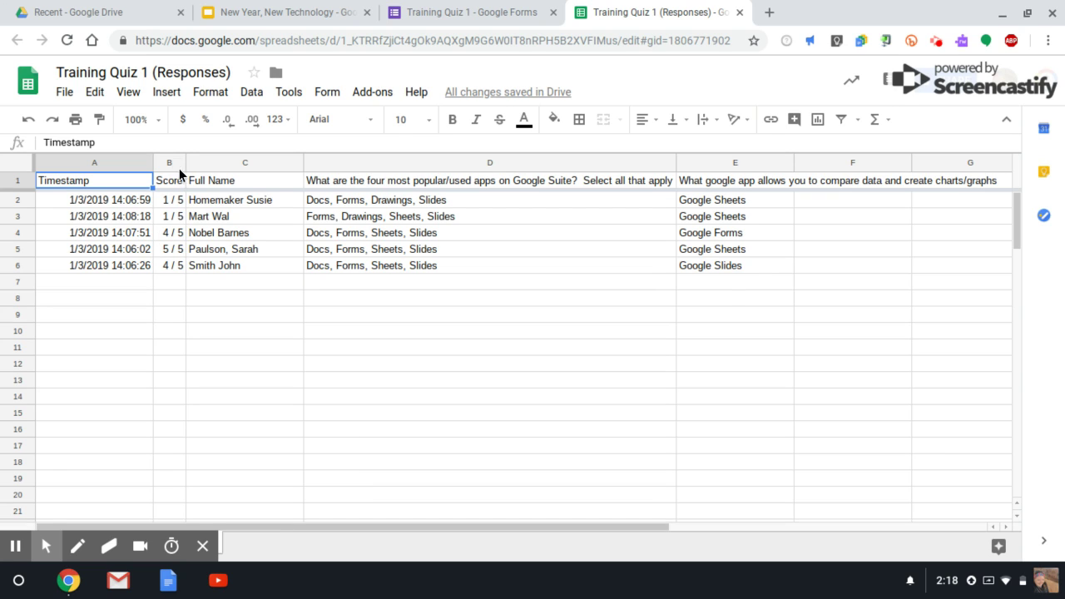
Insert a chart based on the Score and Full Name columns (B and C)
left_click_drag(168, 163, 239, 164)
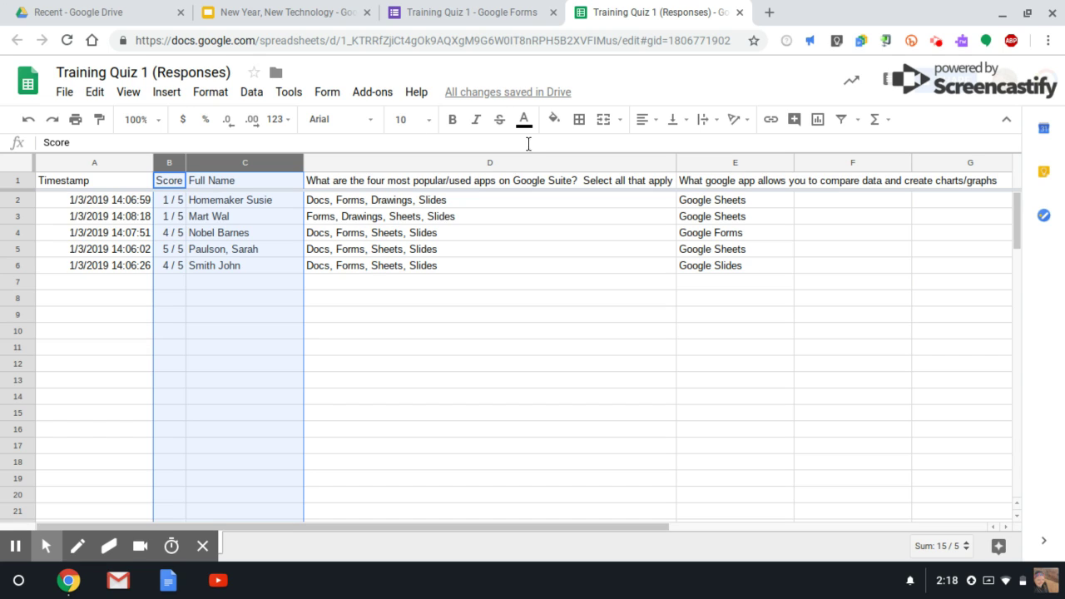
left_click(166, 93)
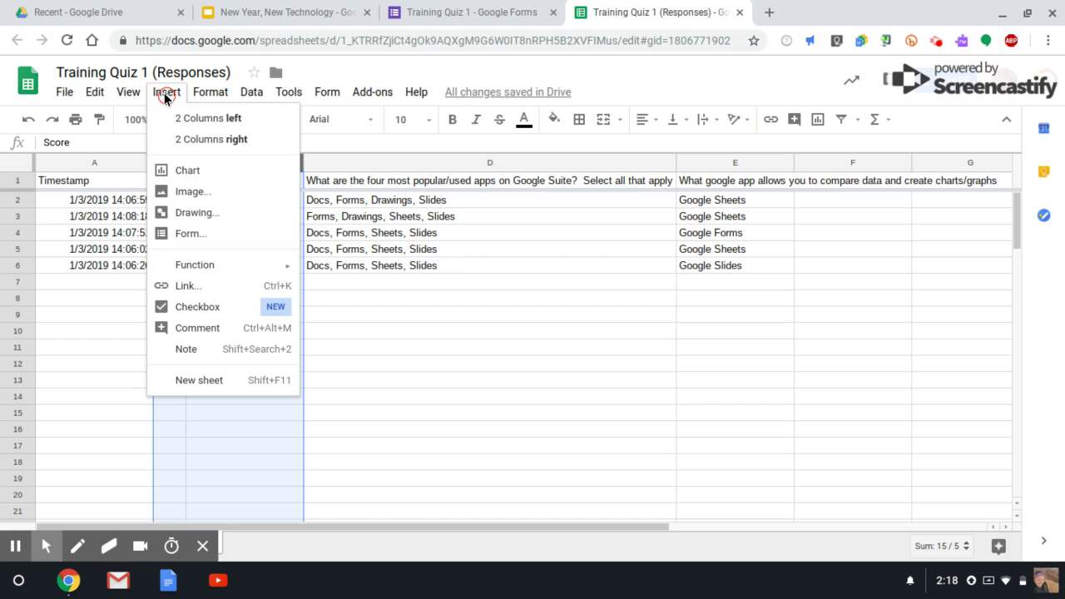
left_click(192, 175)
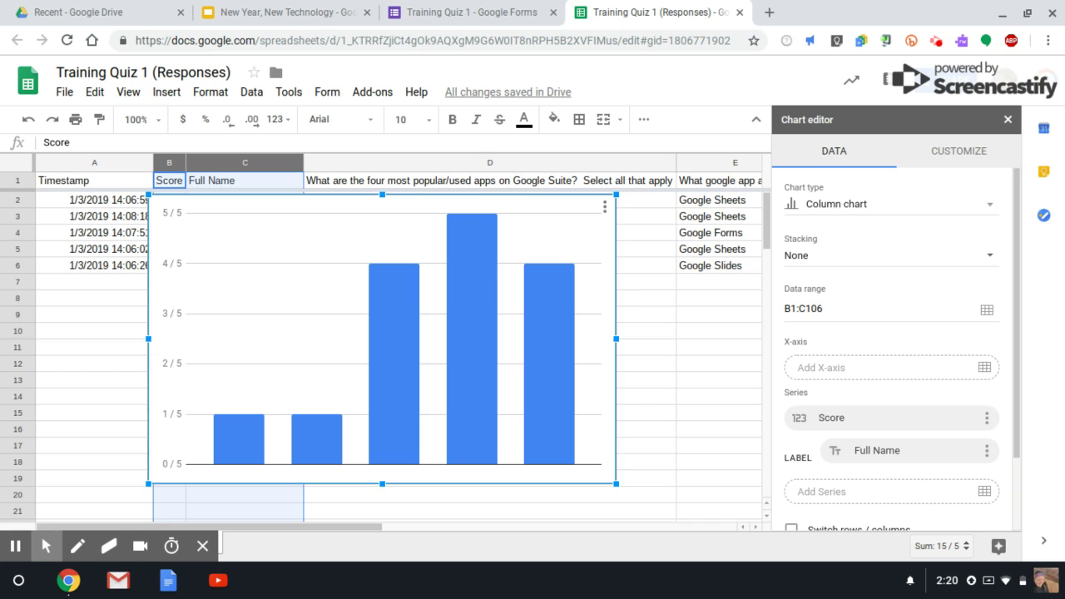
Add an X-axis to the column chart using the data range D2:D6
scroll(883, 249, "down", 2)
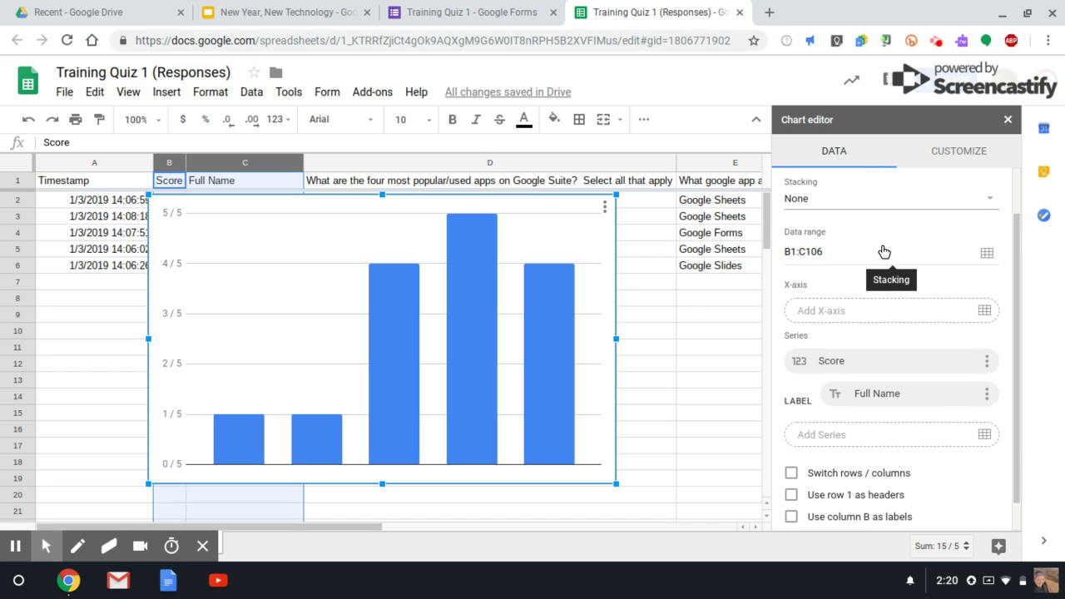
scroll(883, 251, "up", 2)
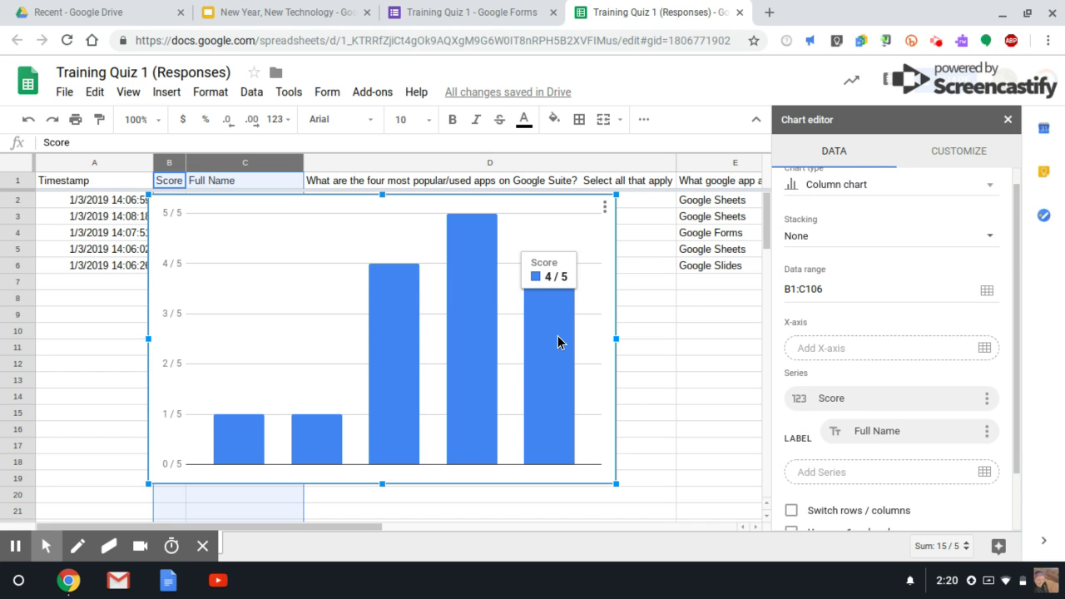
scroll(898, 282, "up", 1)
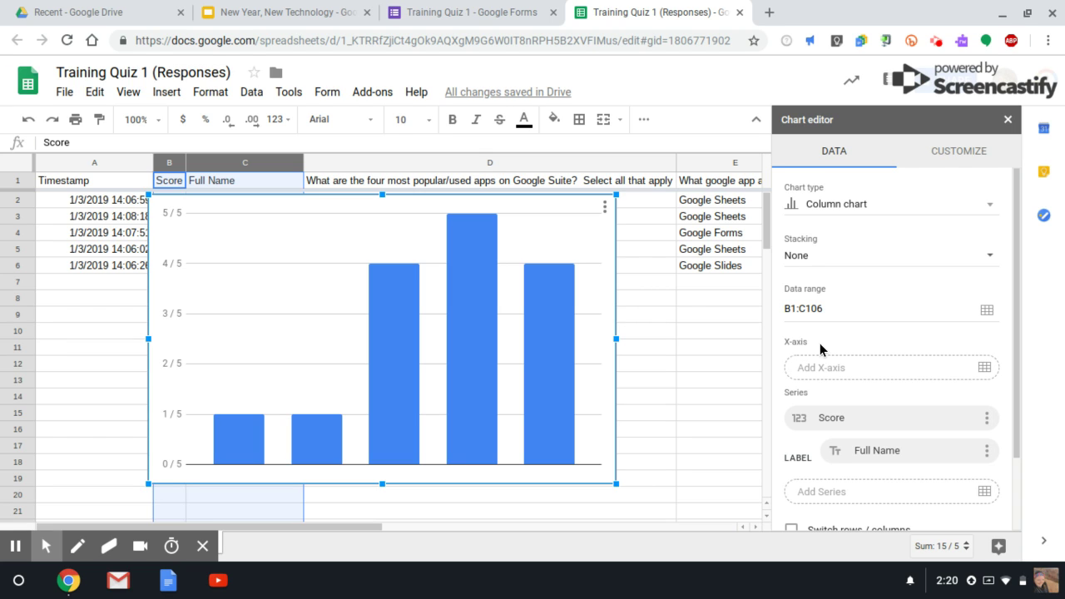
left_click(841, 372)
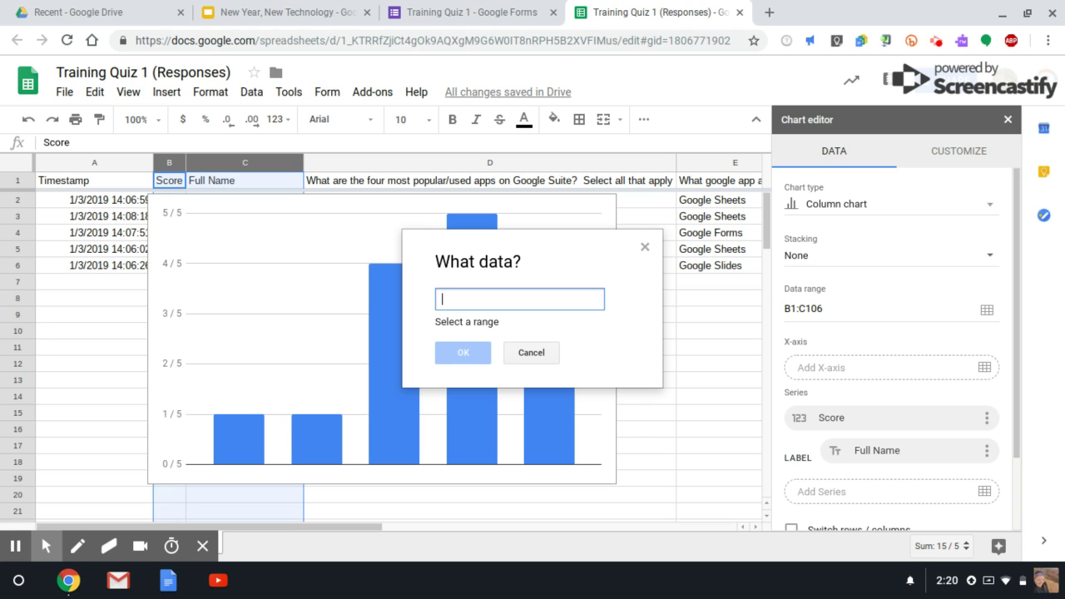
type("D2:")
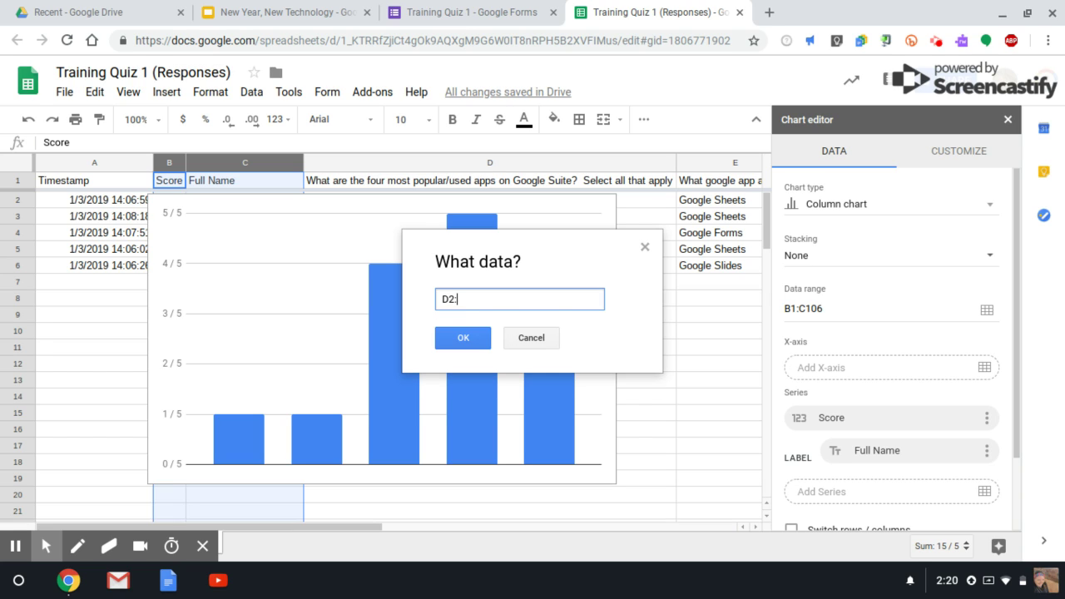
type("D6")
left_click(477, 339)
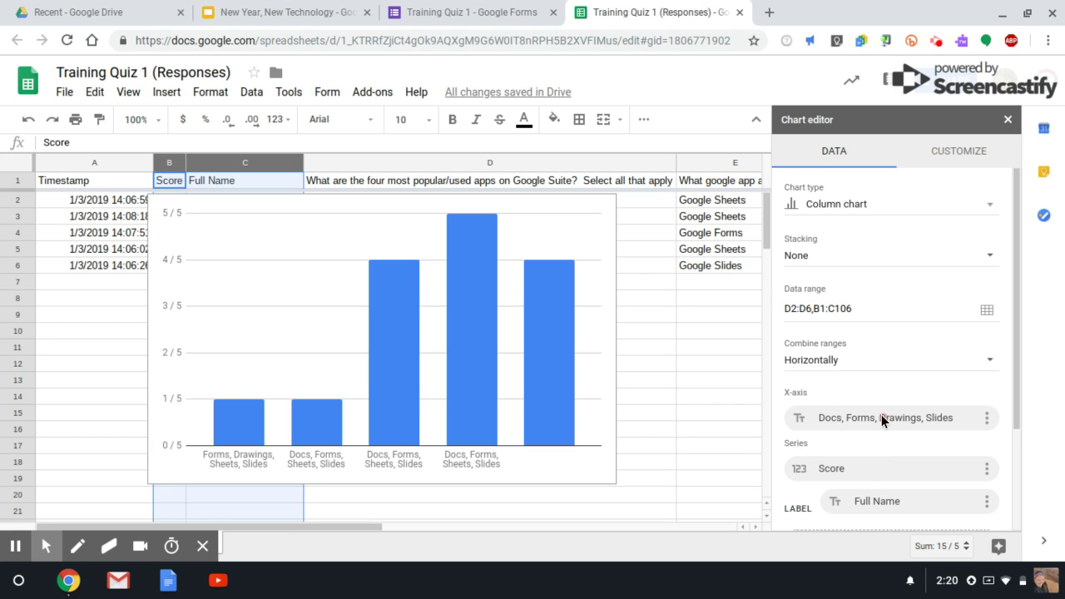
Change the chart's X-axis range to C2:C6 so the bars use the respondents' names
left_click(986, 417)
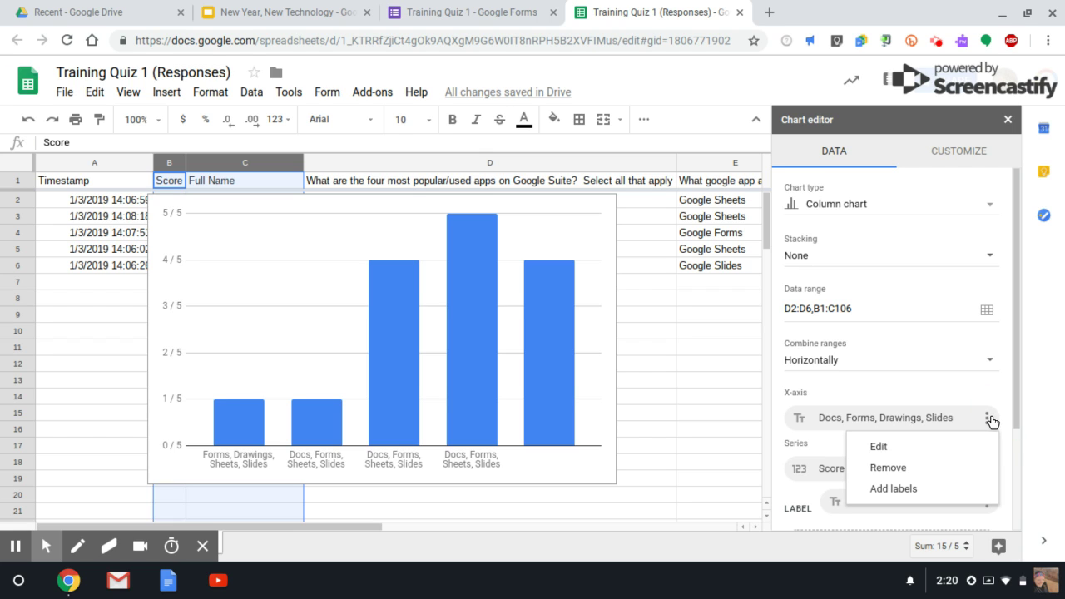
left_click(916, 450)
triple_click(481, 307)
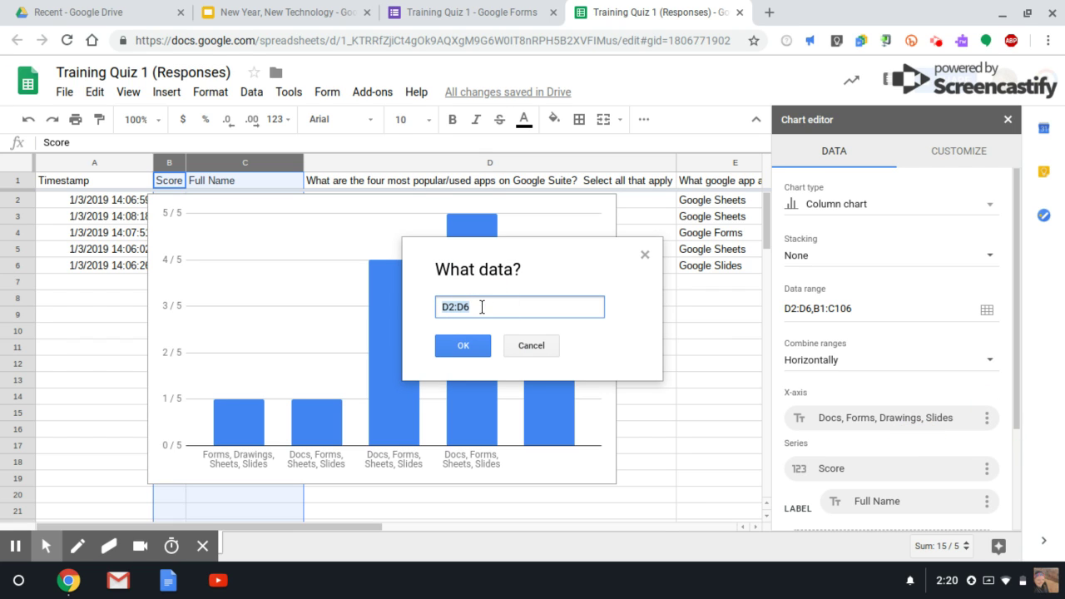
type("C2:C6")
left_click(475, 347)
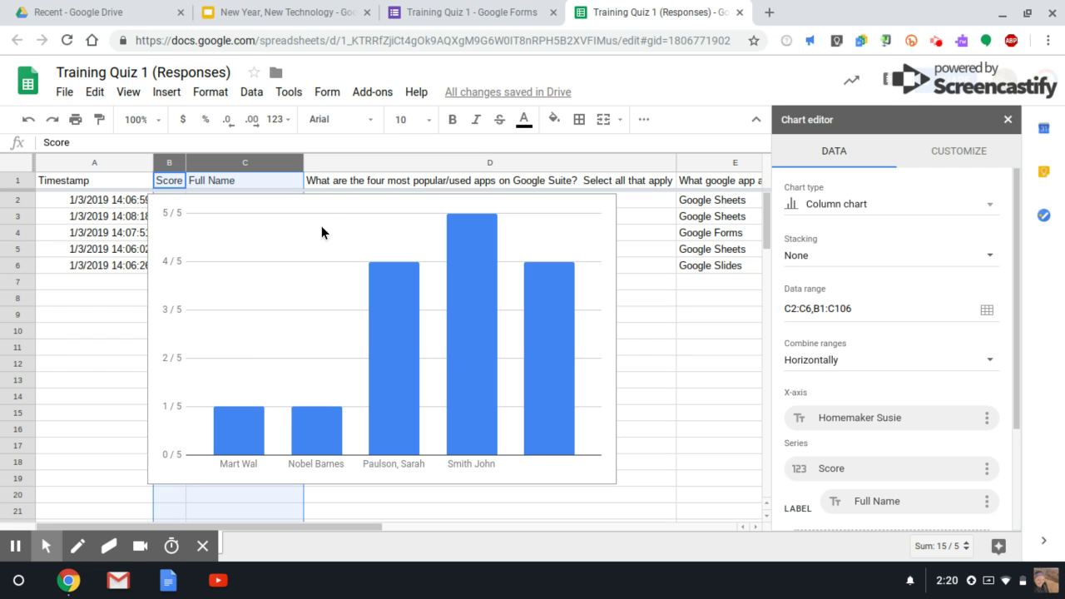
Shrink the chart slightly and place it just beneath the response rows, clear of the data
left_click(348, 200)
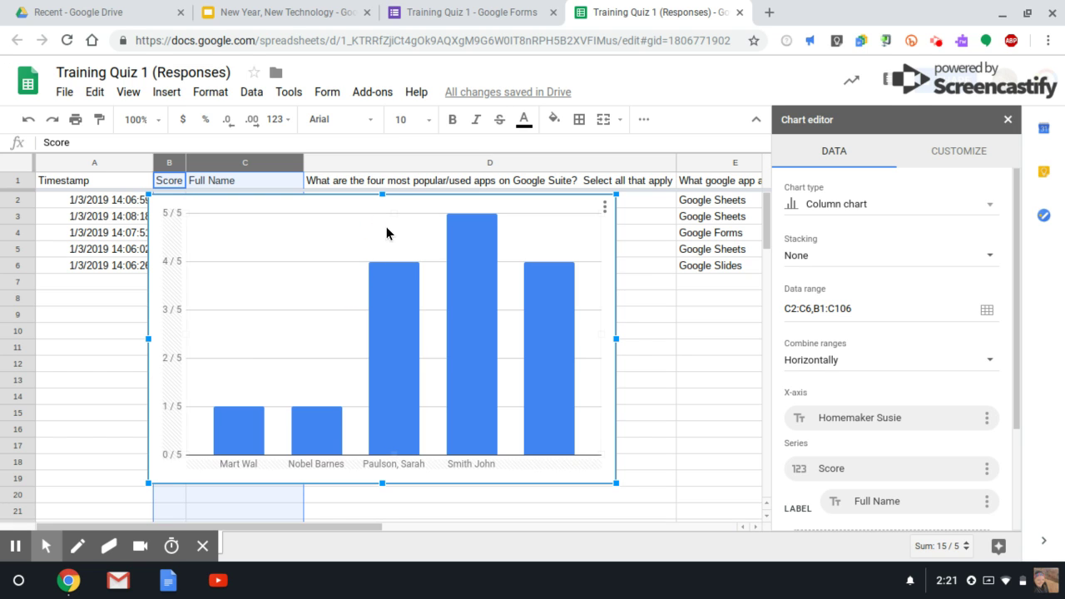
left_click_drag(425, 200, 432, 291)
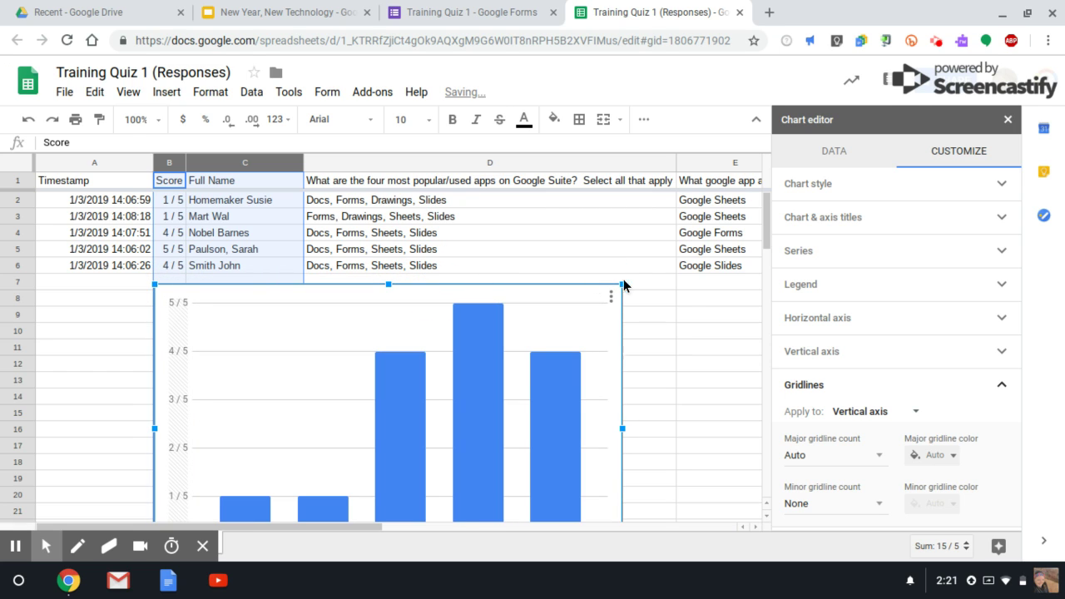
left_click(623, 279)
left_click(547, 299)
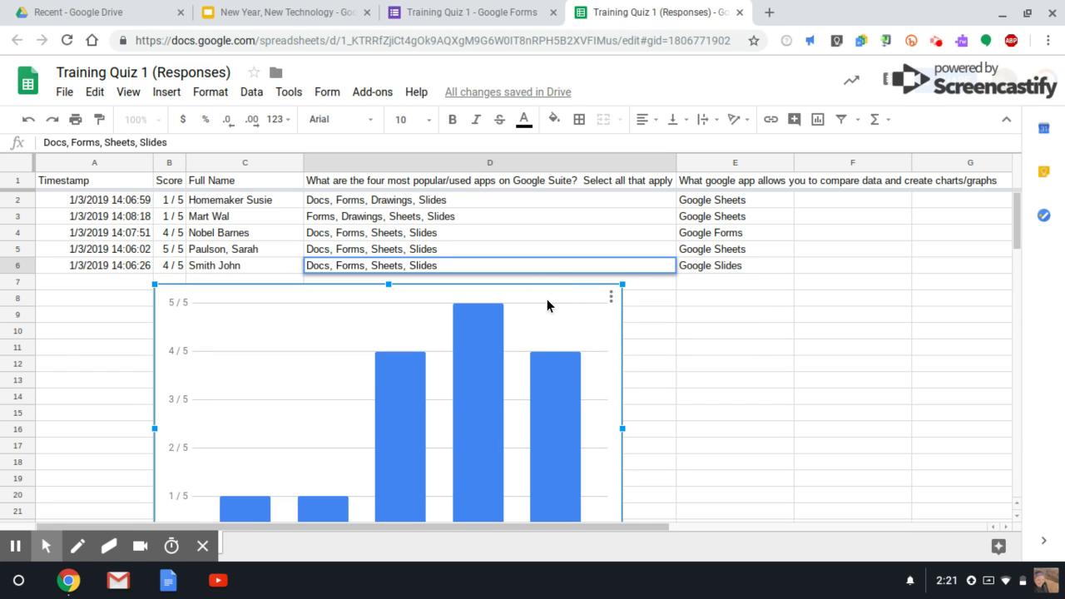
left_click(249, 185)
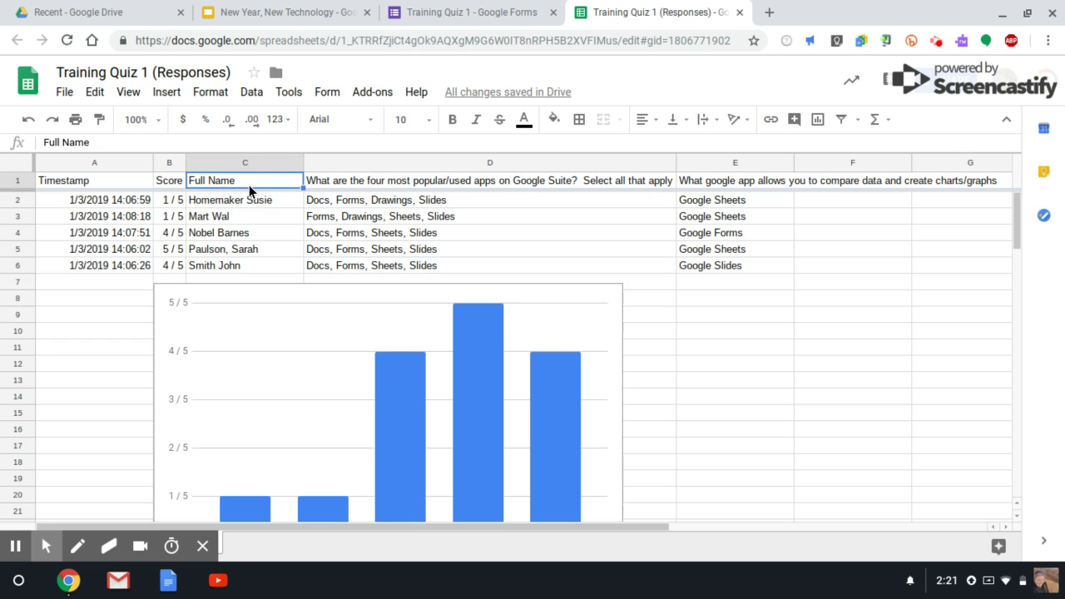
left_click(591, 306)
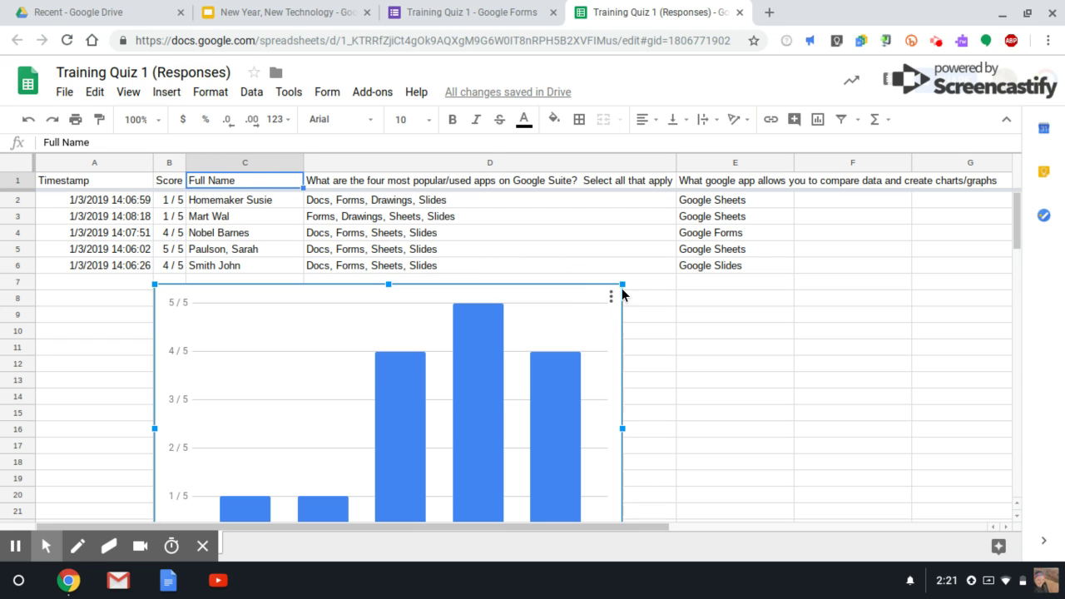
left_click_drag(621, 283, 562, 319)
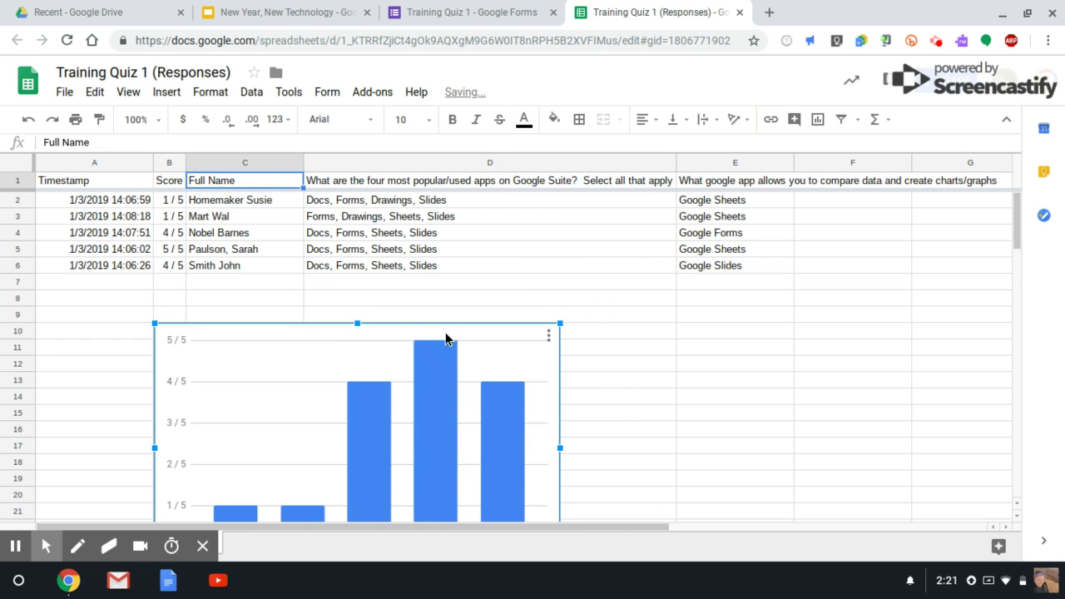
left_click_drag(422, 333, 465, 288)
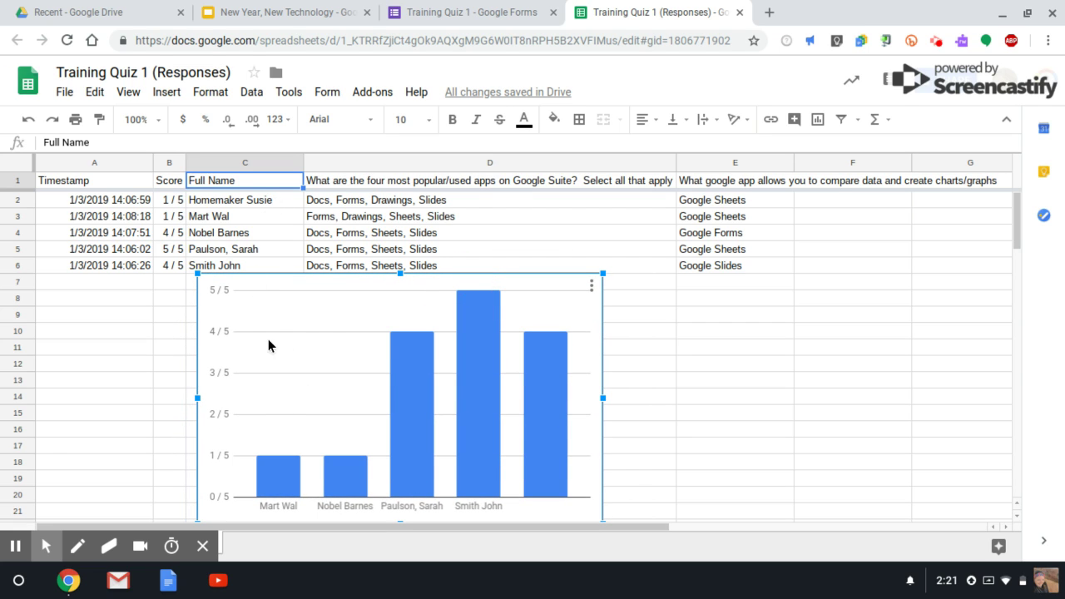
Change the chart's second data range to B2:C106 so that it starts below the header row
double_click(287, 345)
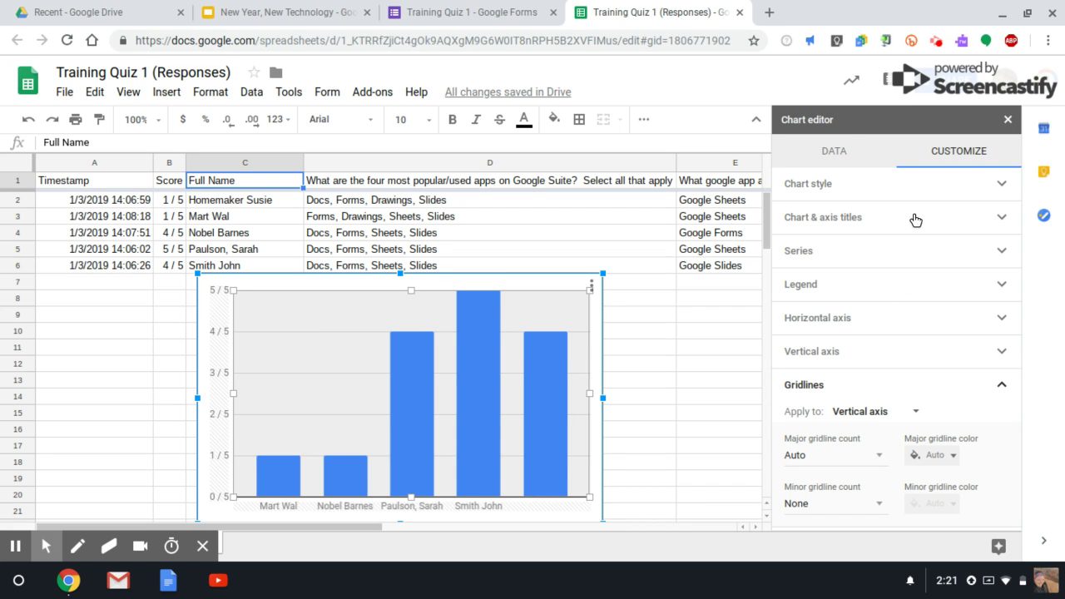
left_click(834, 150)
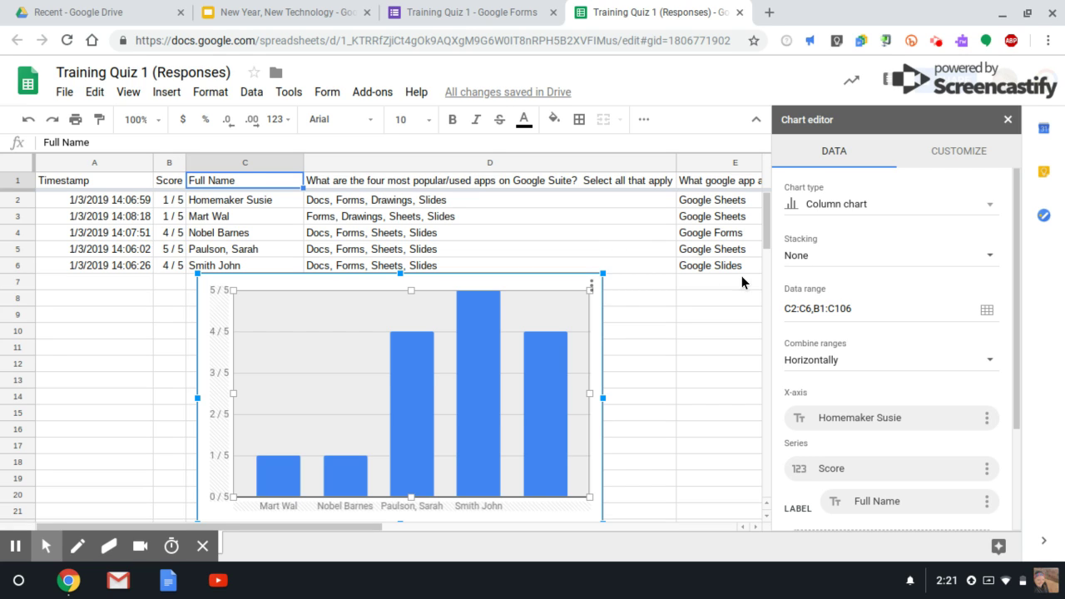
left_click(815, 309)
left_click(986, 310)
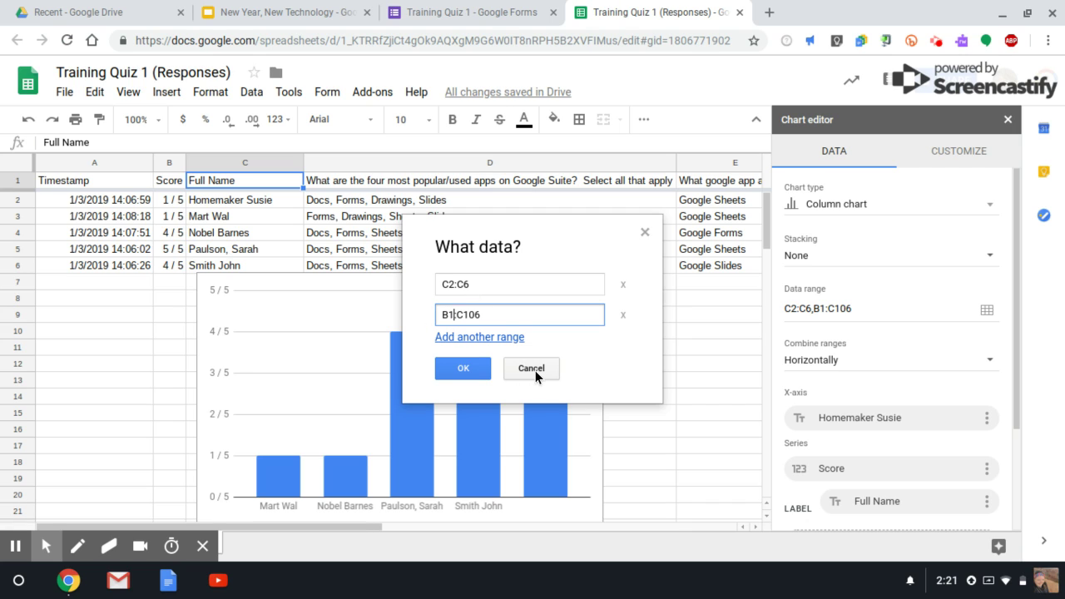
key("BackSpace")
key("BackSpace")
type("2:")
left_click(451, 371)
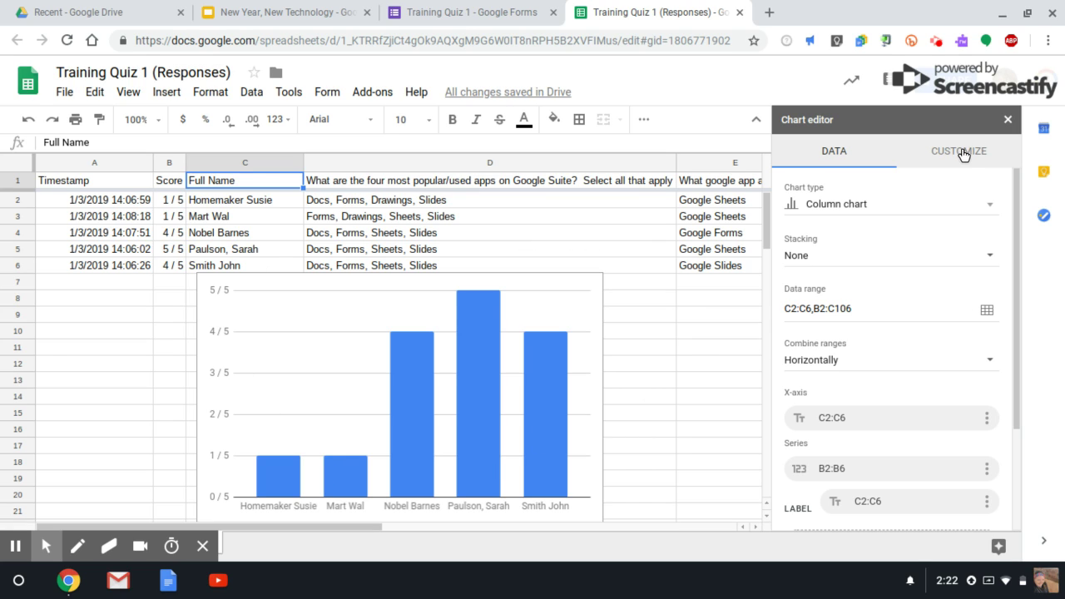
scroll(884, 368, "down", 3)
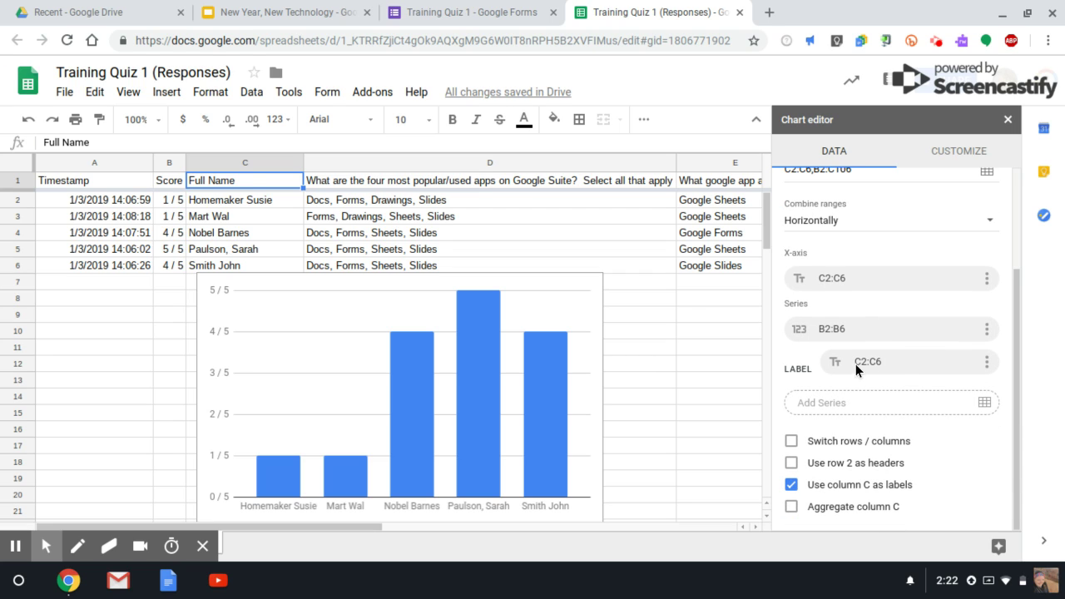
left_click(987, 329)
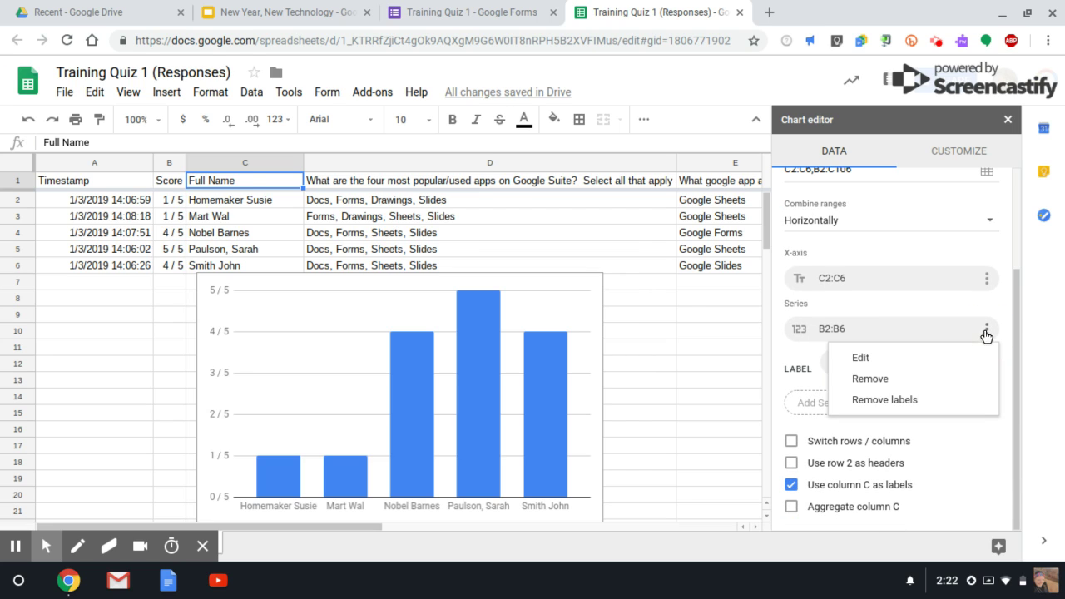
left_click(945, 310)
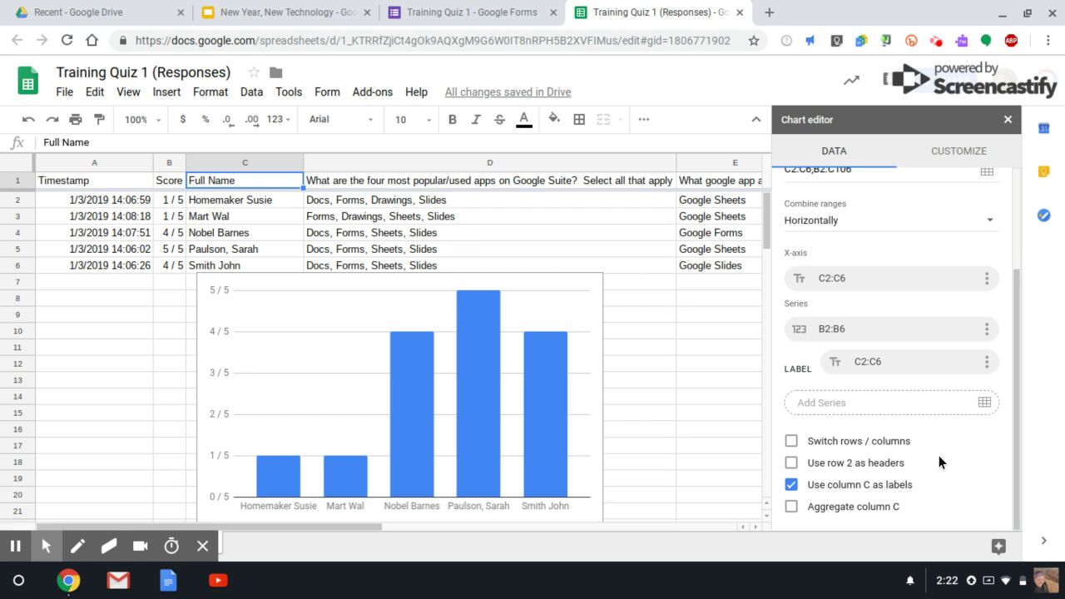
scroll(939, 453, "up", 3)
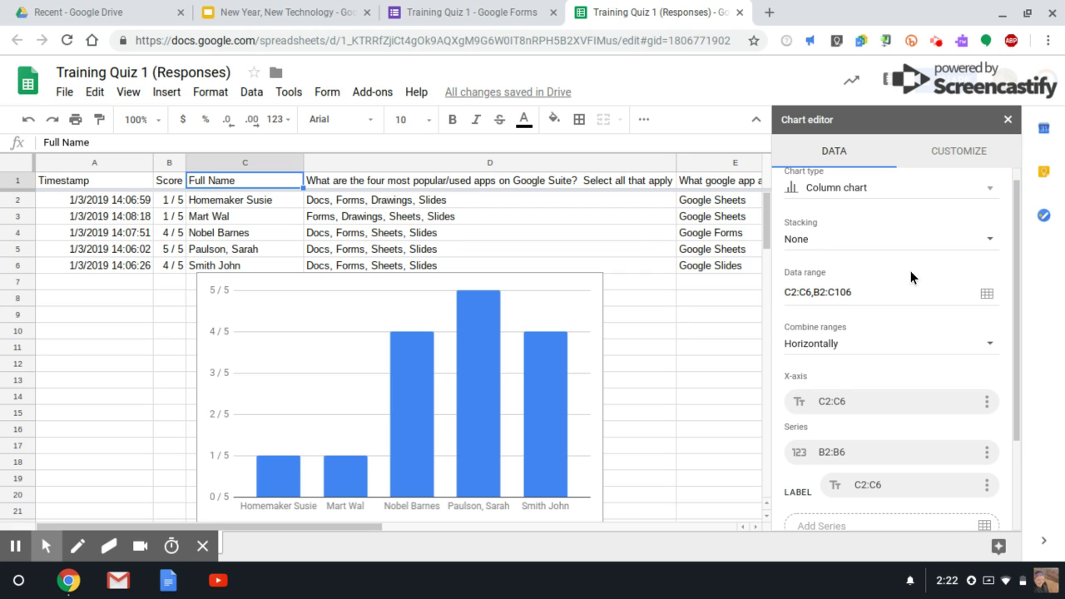
scroll(901, 349, "up", 1)
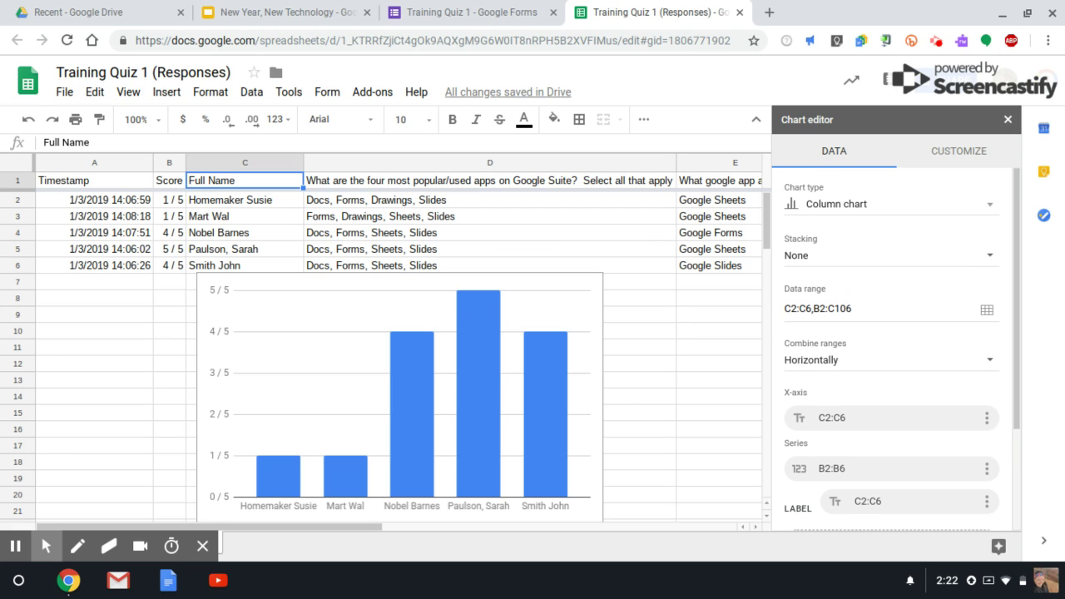
Set the chart title to "Student Score Comparison"
left_click(966, 156)
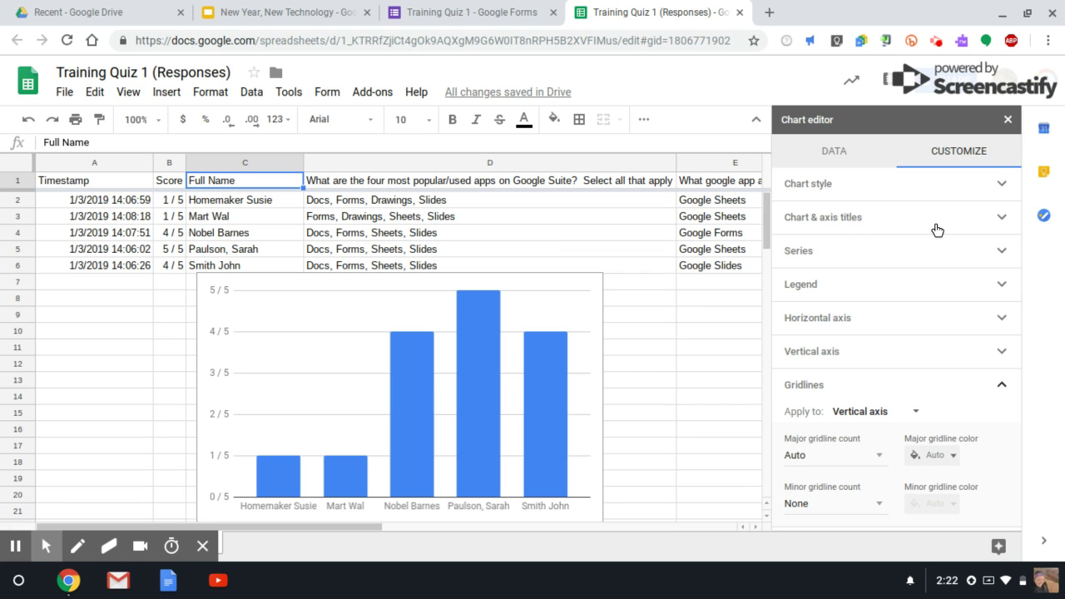
left_click(999, 221)
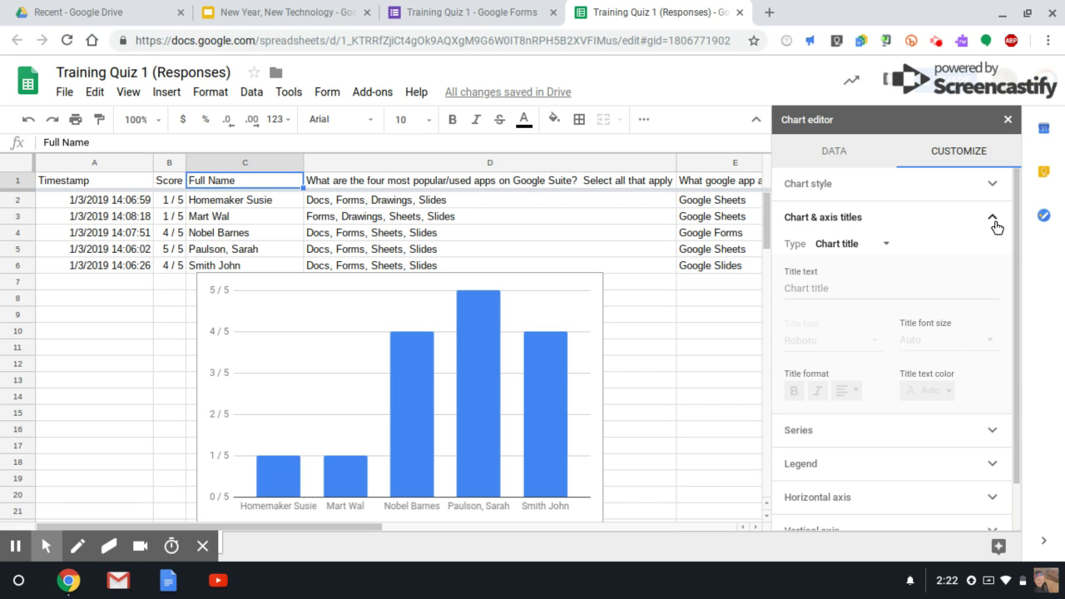
left_click(821, 288)
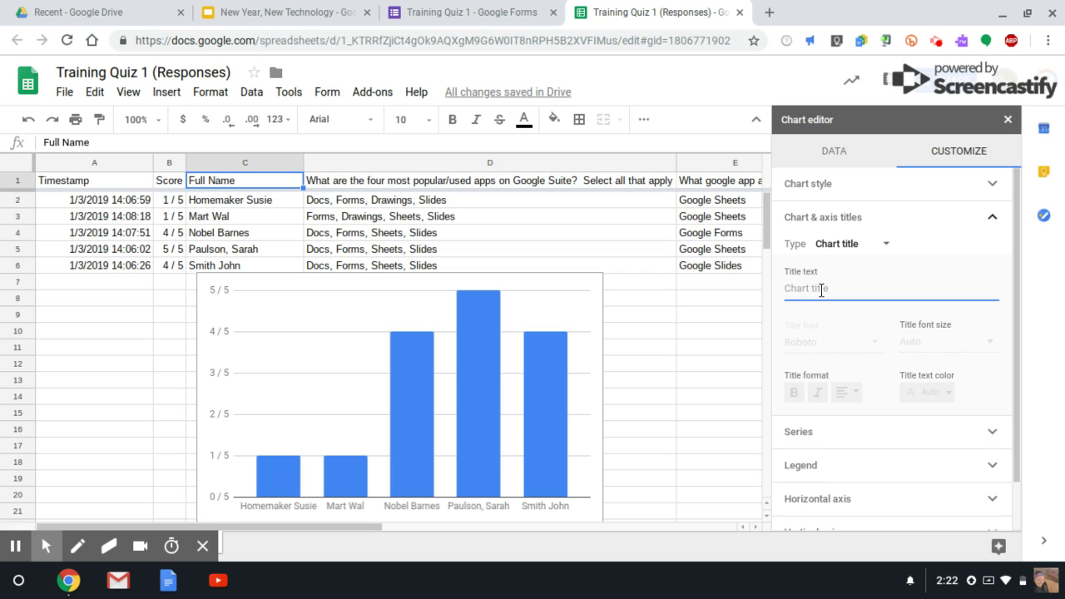
type("Student ")
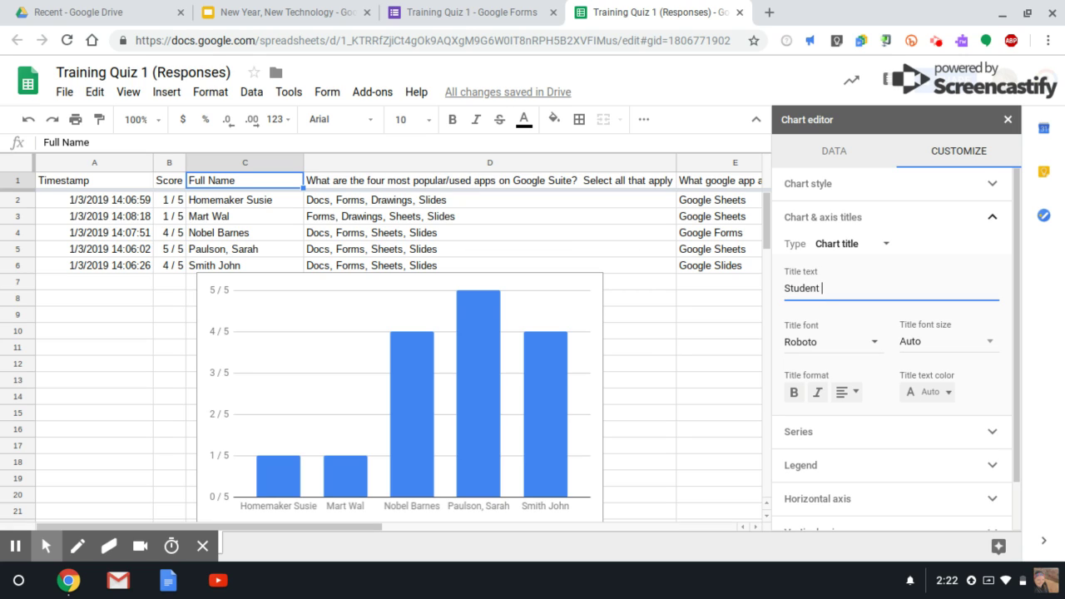
type("Score Comparison")
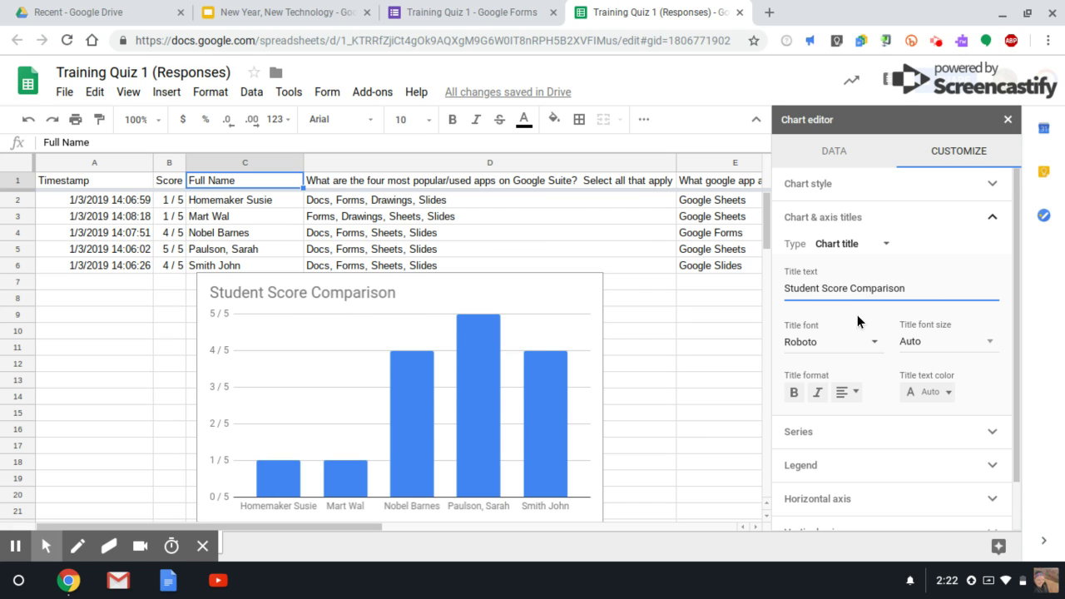
Add the vertical axis title "Test scores" to the chart
scroll(856, 321, "down", 1)
scroll(857, 314, "up", 1)
left_click(887, 247)
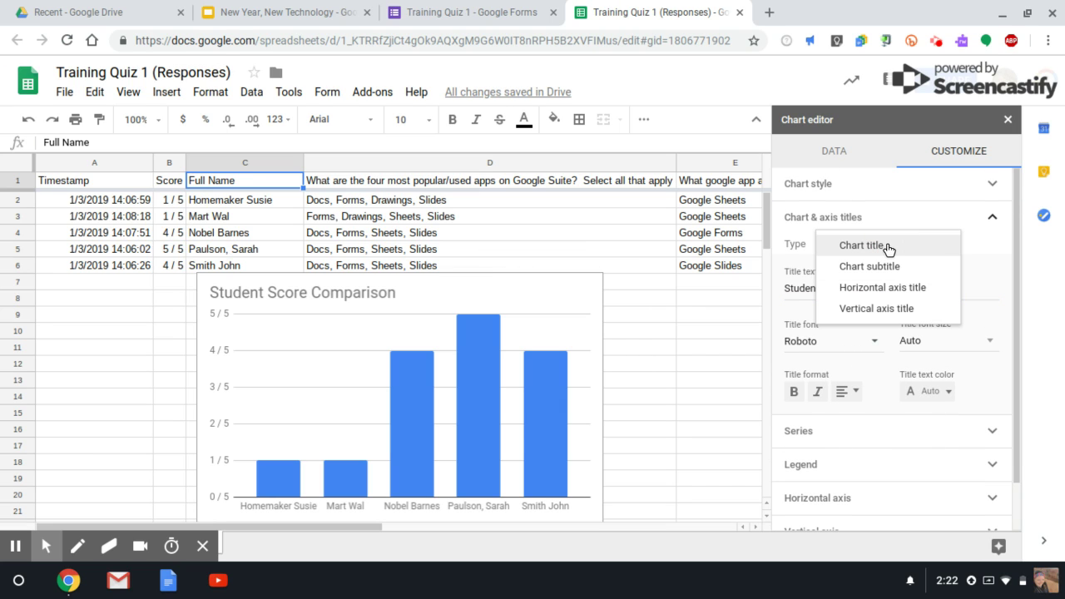
left_click(895, 309)
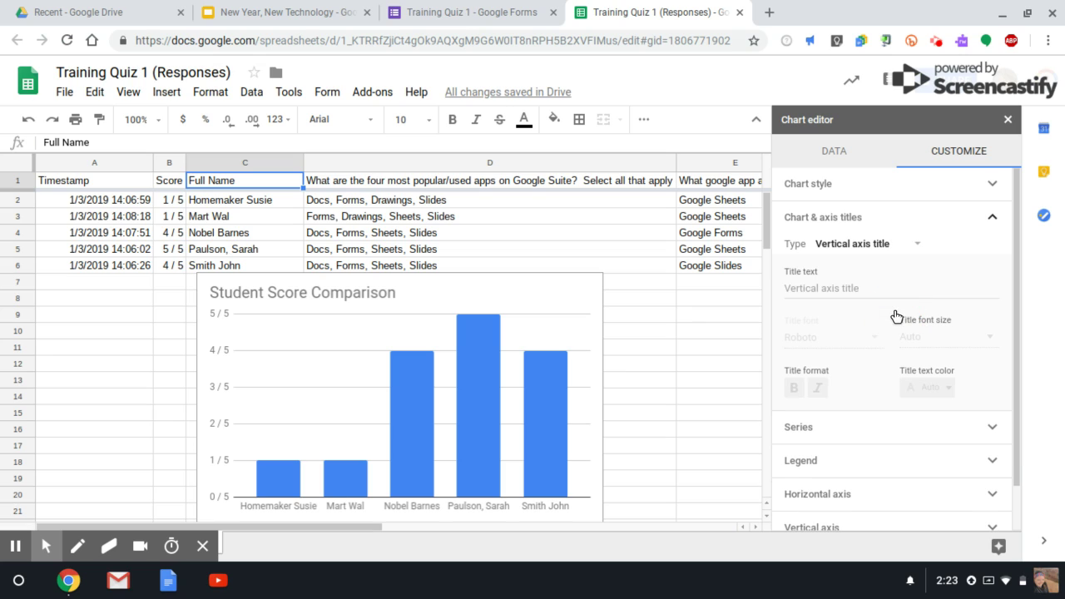
left_click(829, 287)
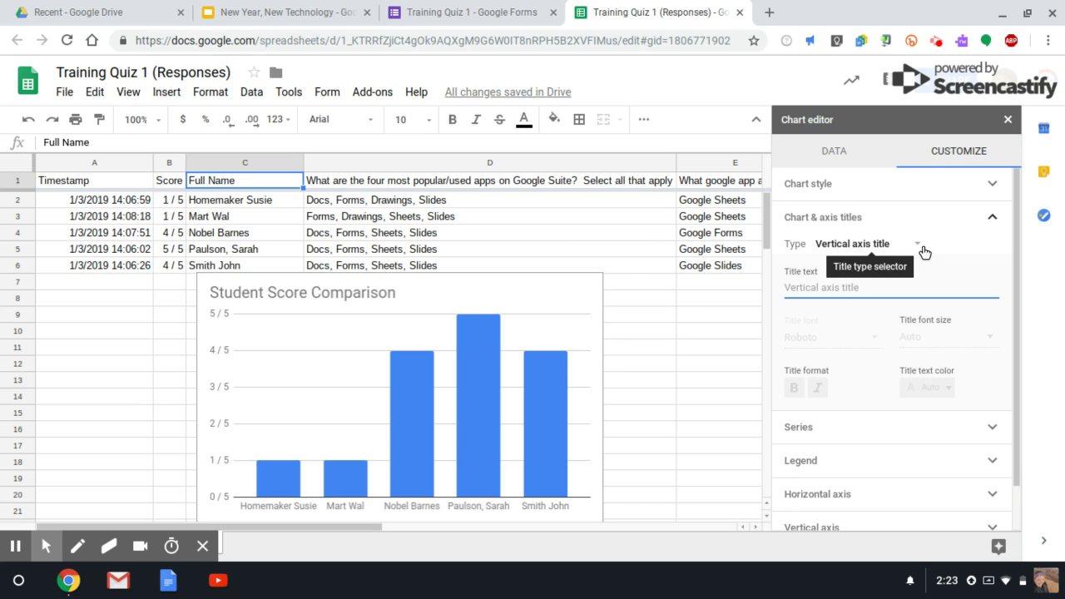
type("Test scores")
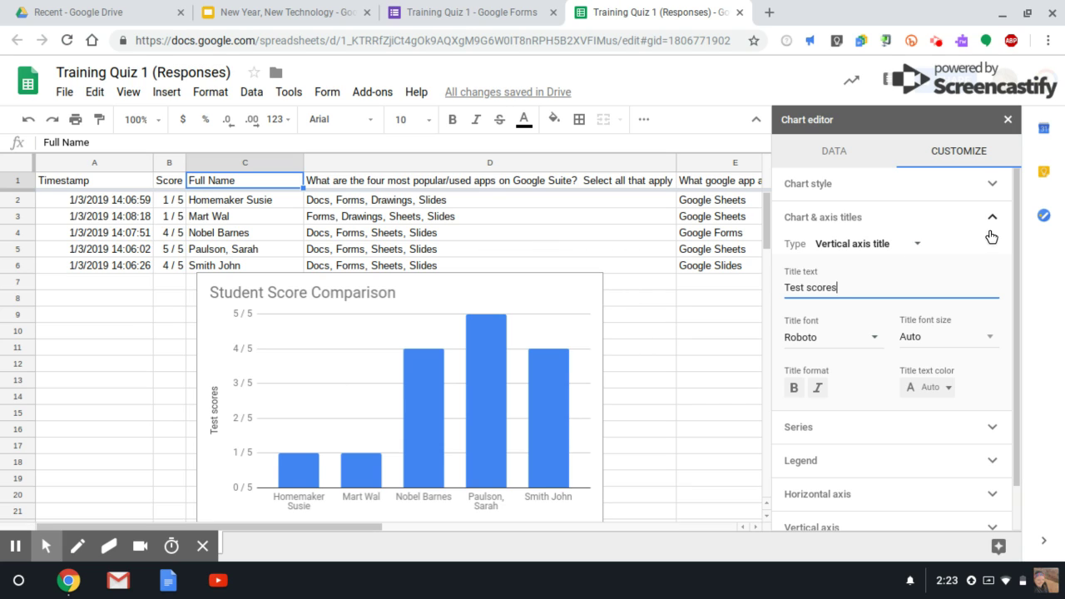
Set the chart's horizontal axis title to "Student Names" and open the legend settings
left_click(918, 249)
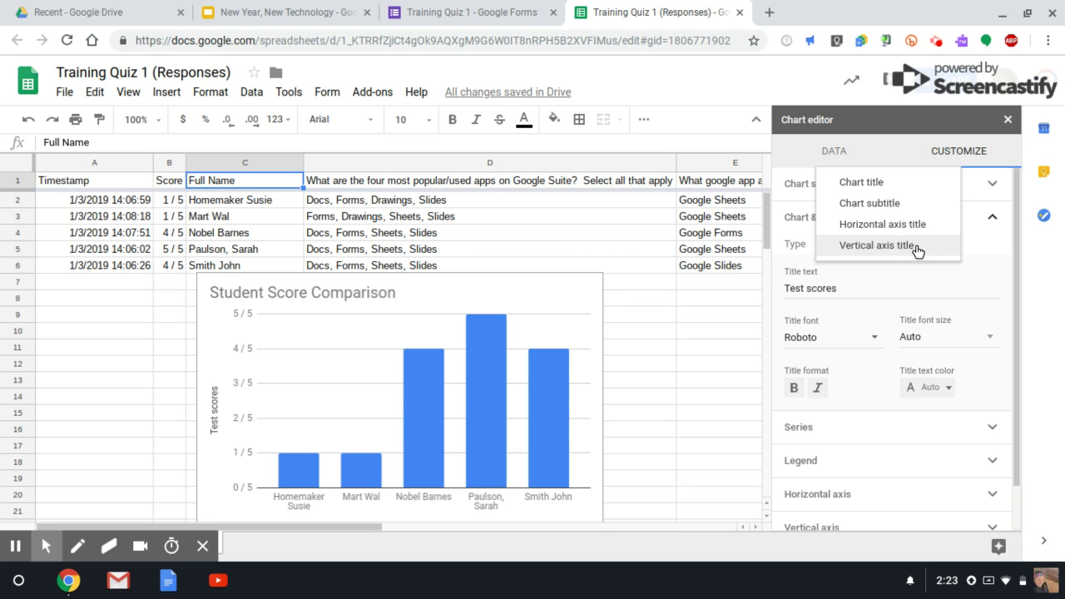
left_click(891, 227)
left_click(853, 283)
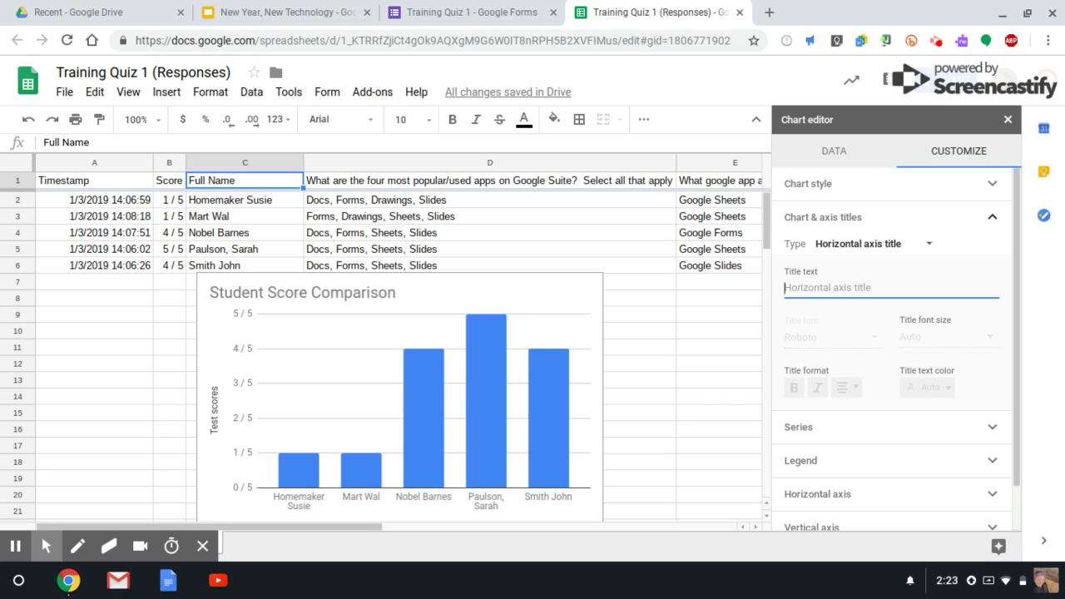
type("H")
key("BackSpace")
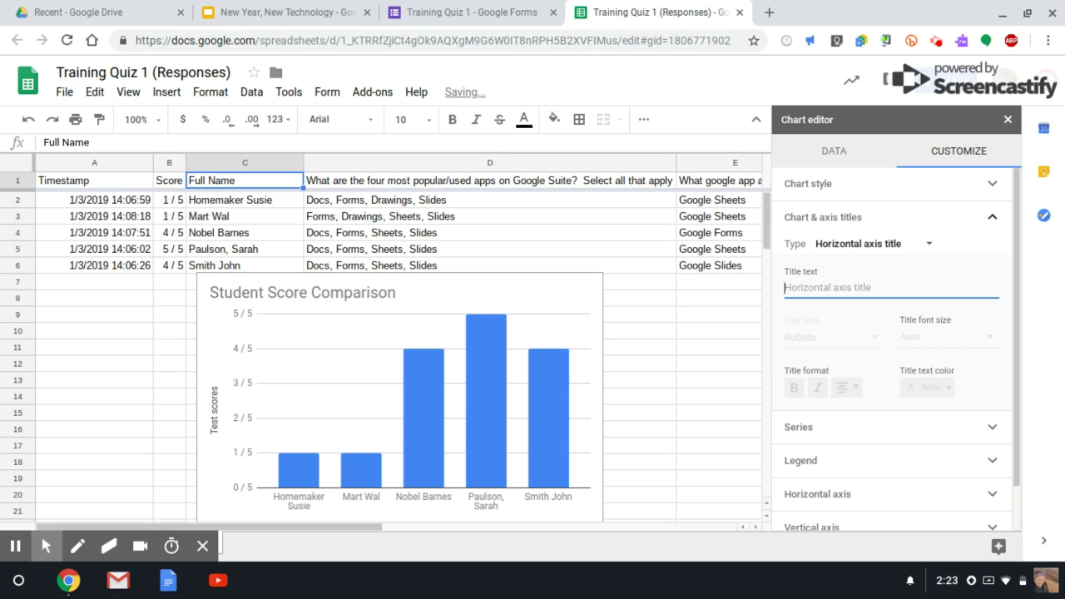
type("Student Names")
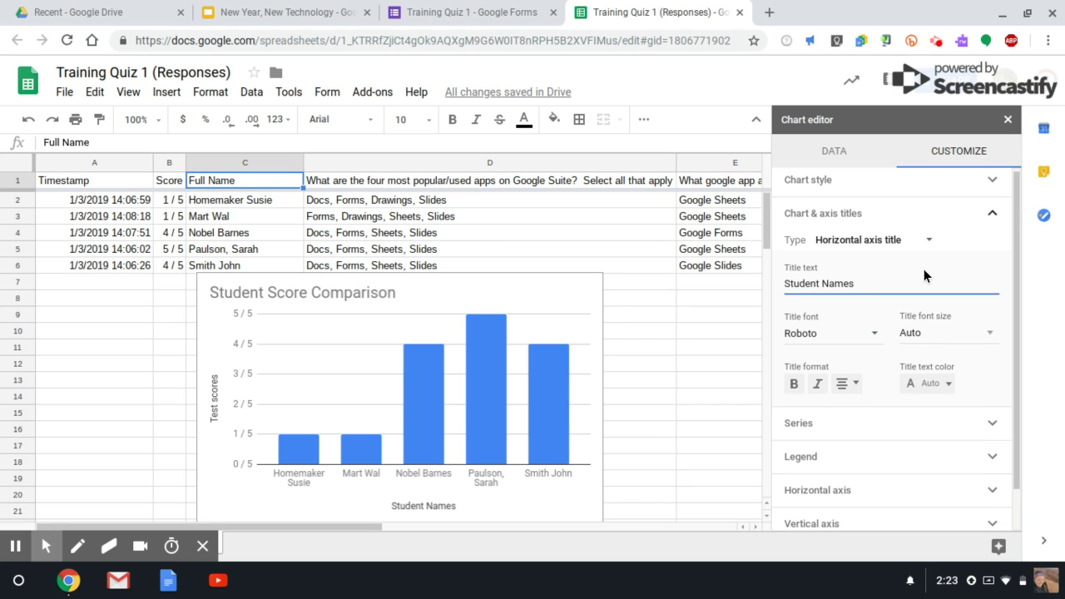
scroll(923, 269, "down", 1)
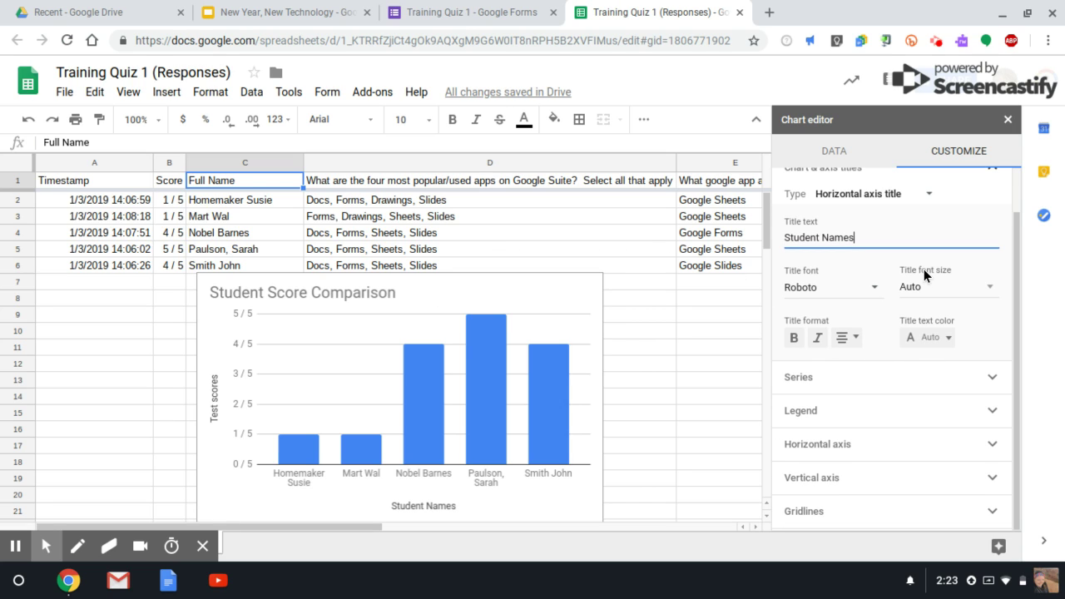
left_click(993, 413)
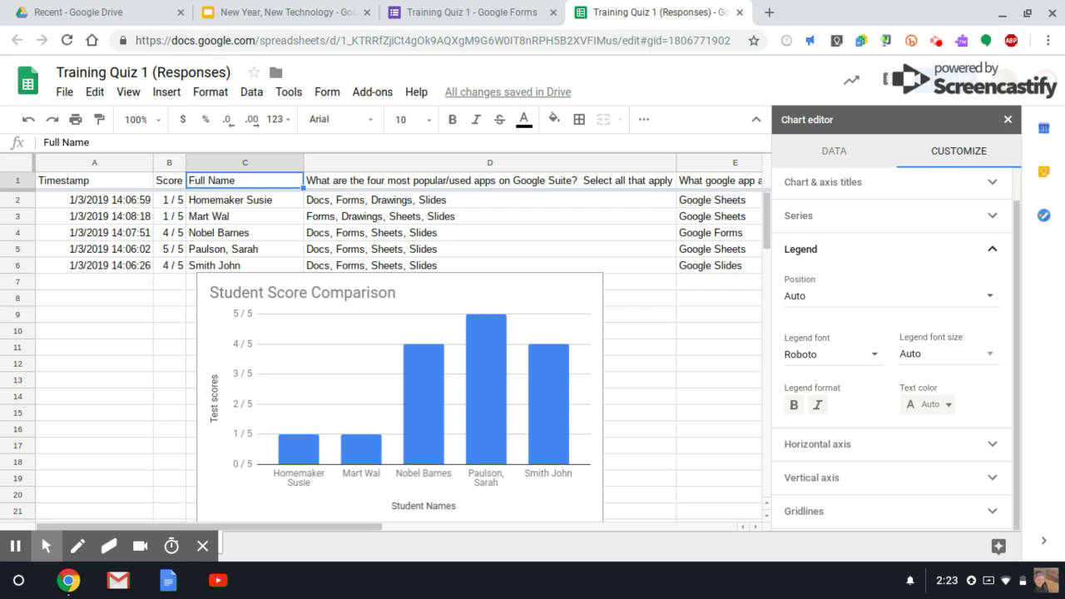
Change the chart type of the student score comparison to a standard pie chart
left_click(855, 156)
scroll(905, 313, "up", 1)
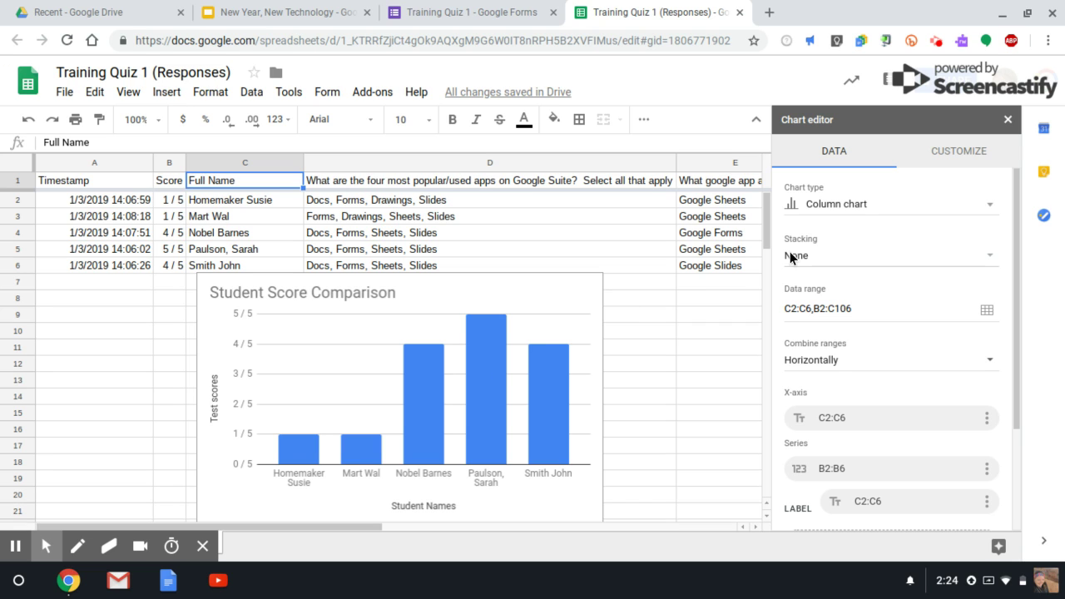
left_click(865, 208)
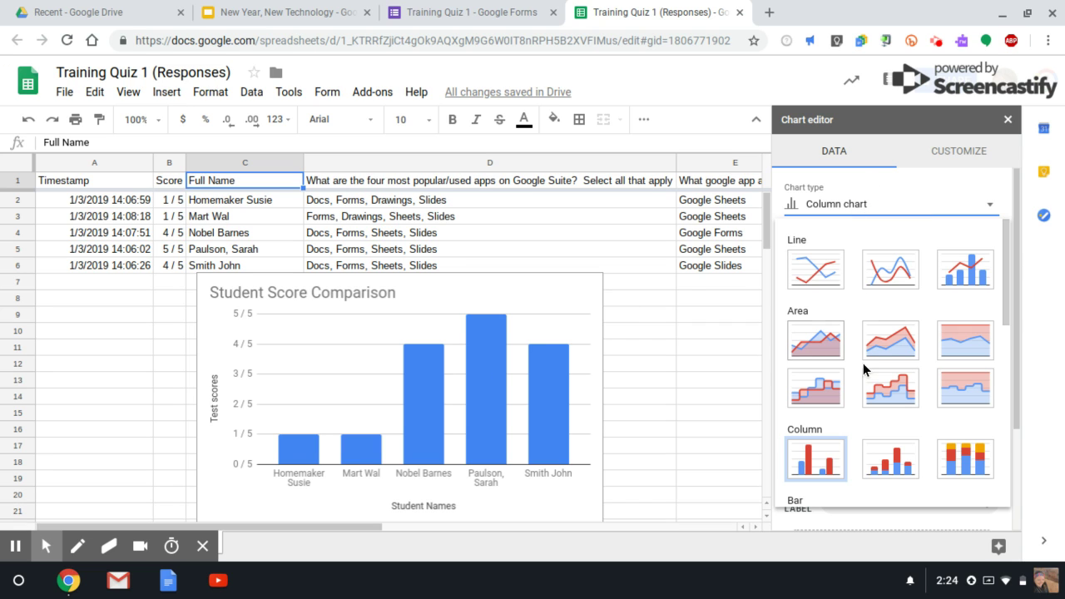
scroll(865, 363, "down", 4)
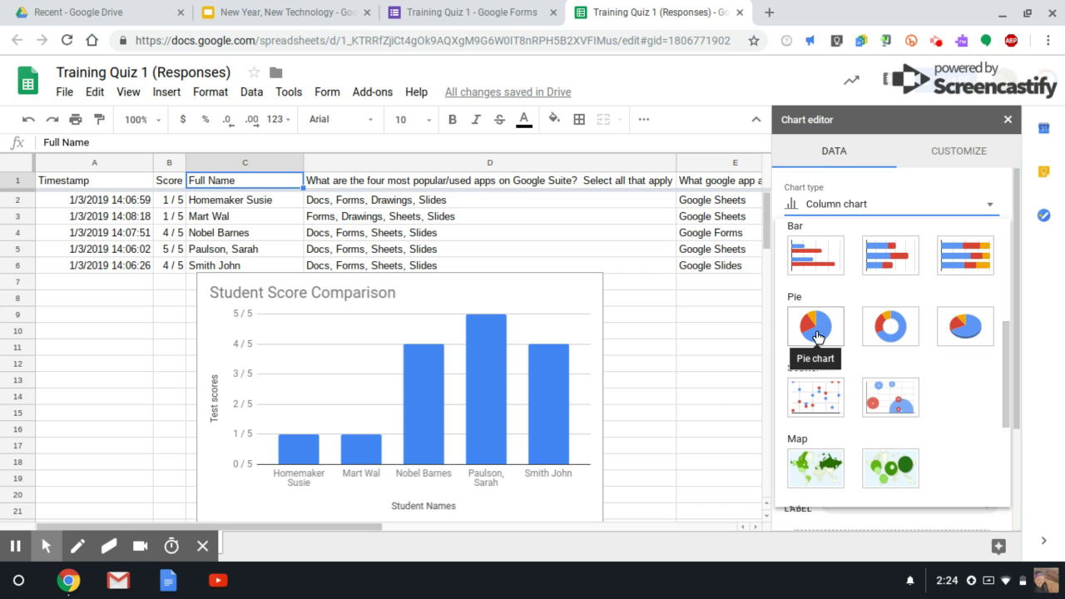
left_click(815, 327)
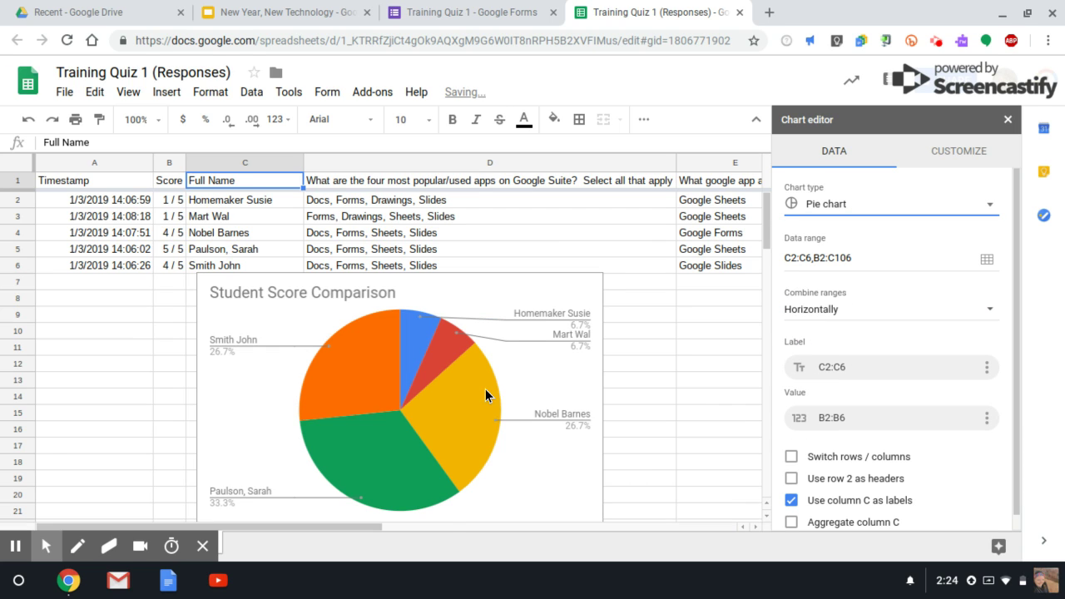
scroll(485, 389, "down", 1)
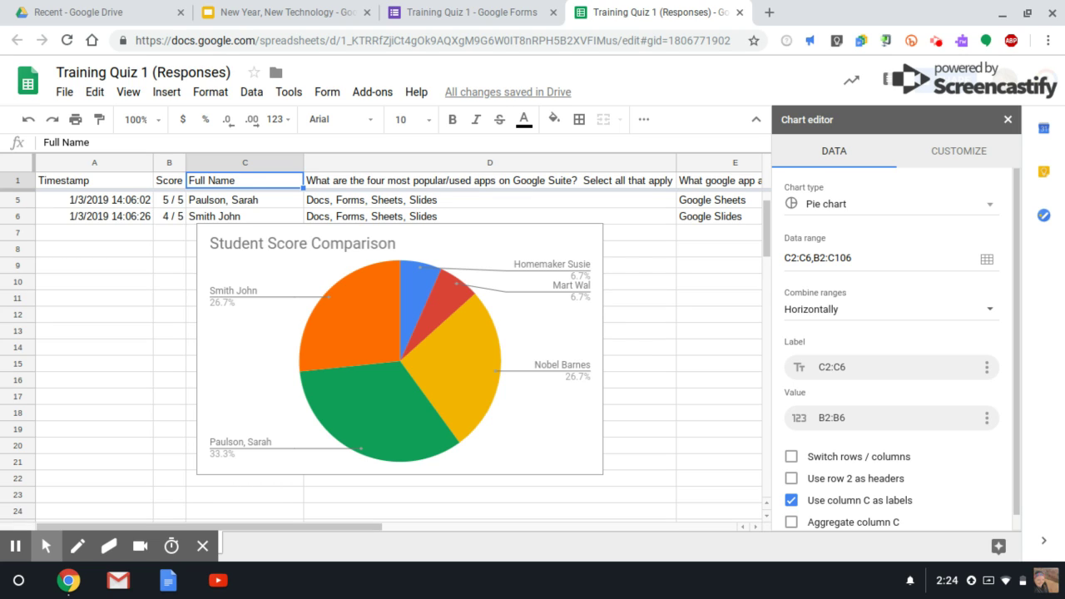
Switch the pie chart back to a standard, unstacked column chart
left_click(857, 209)
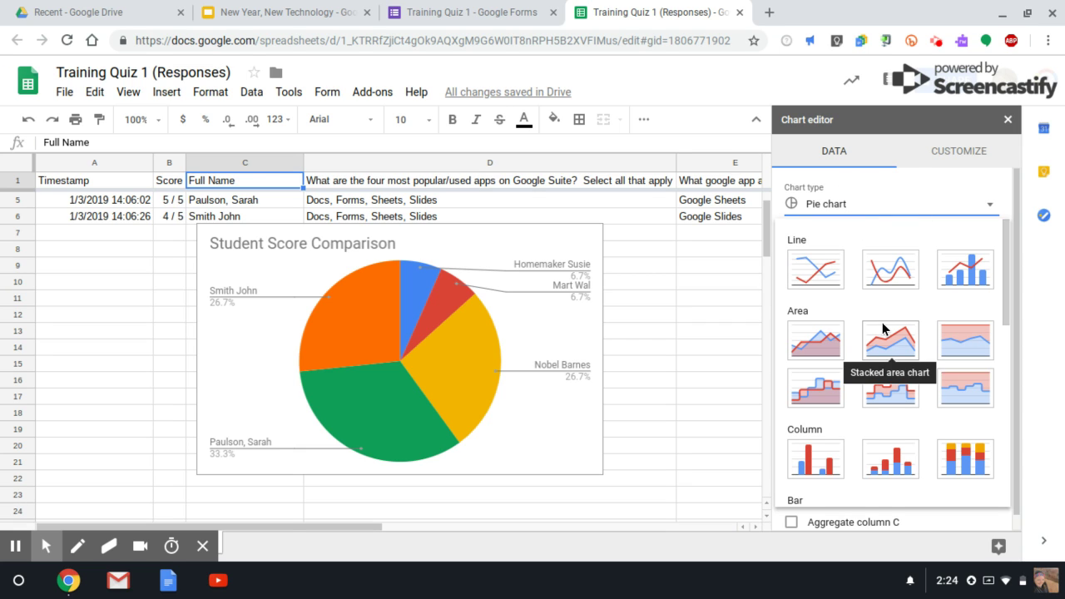
scroll(873, 239, "down", 3)
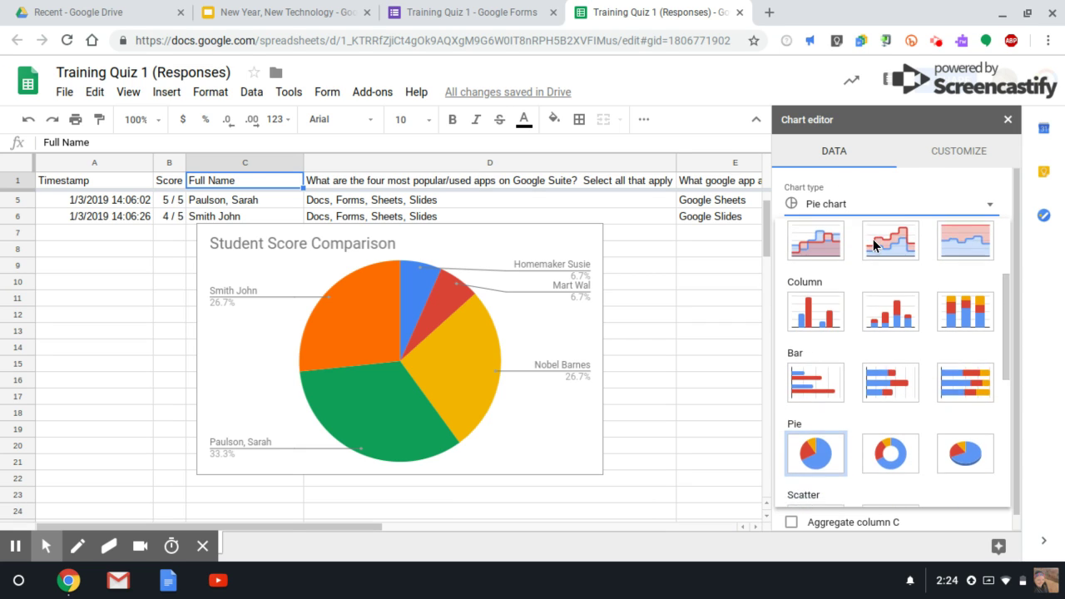
left_click(803, 304)
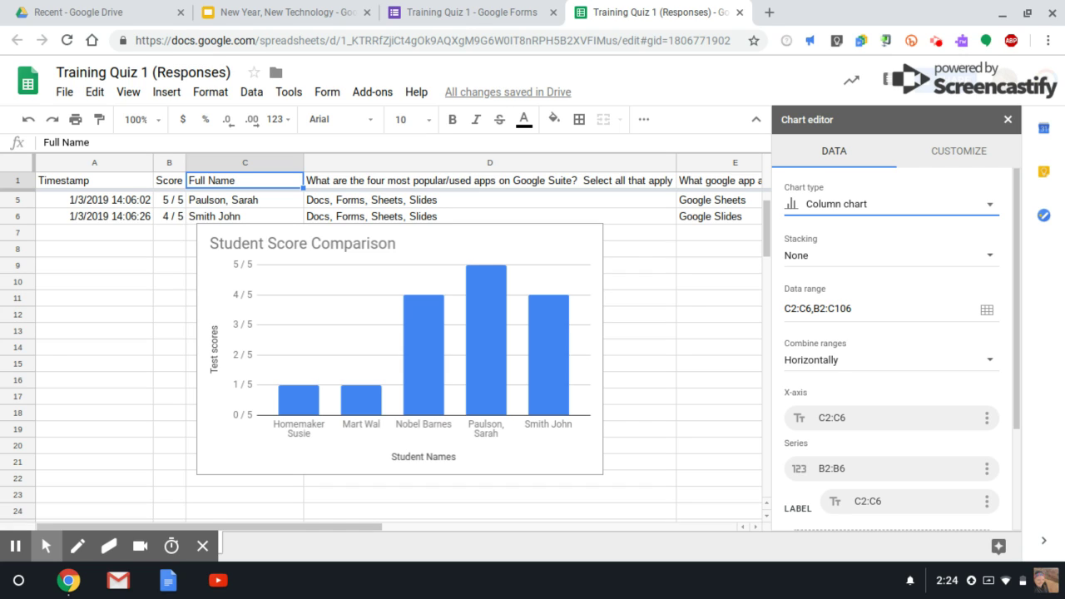
Change the student score comparison from a column chart to a standard line chart
left_click(884, 205)
left_click(796, 283)
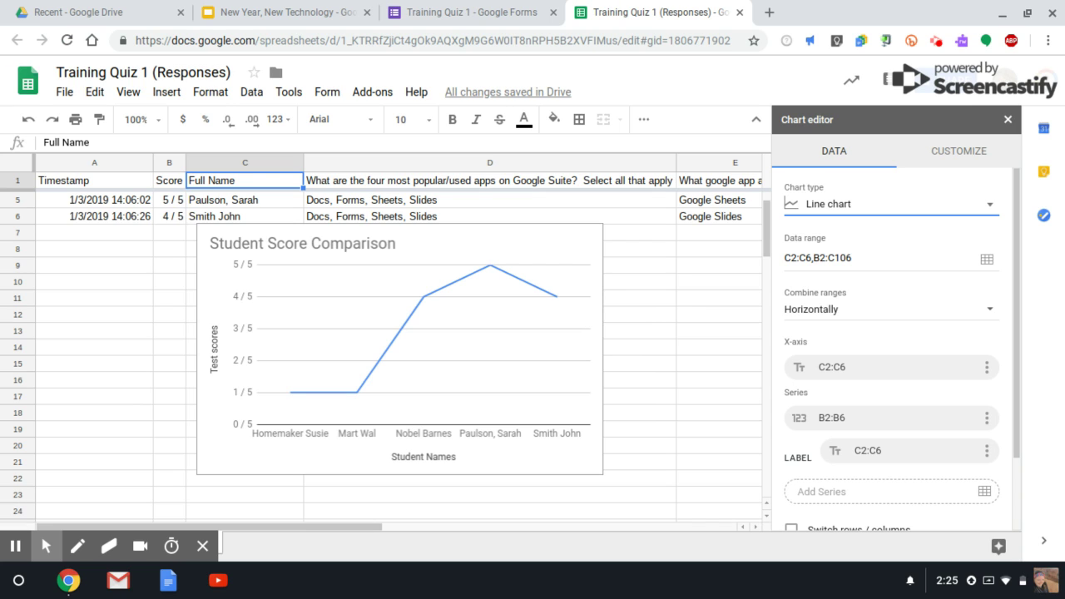
left_click(934, 46)
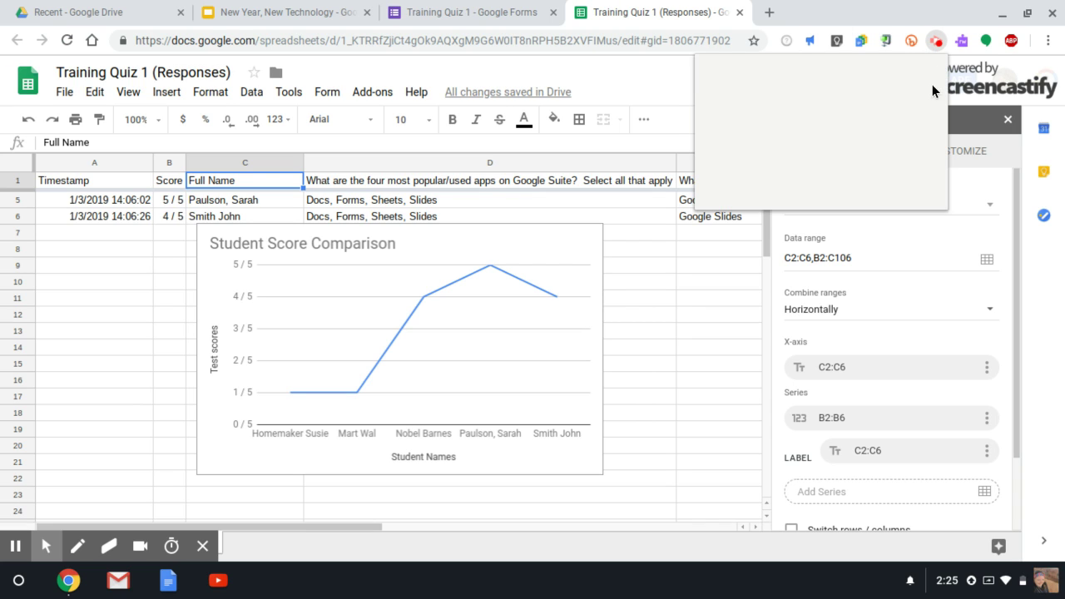